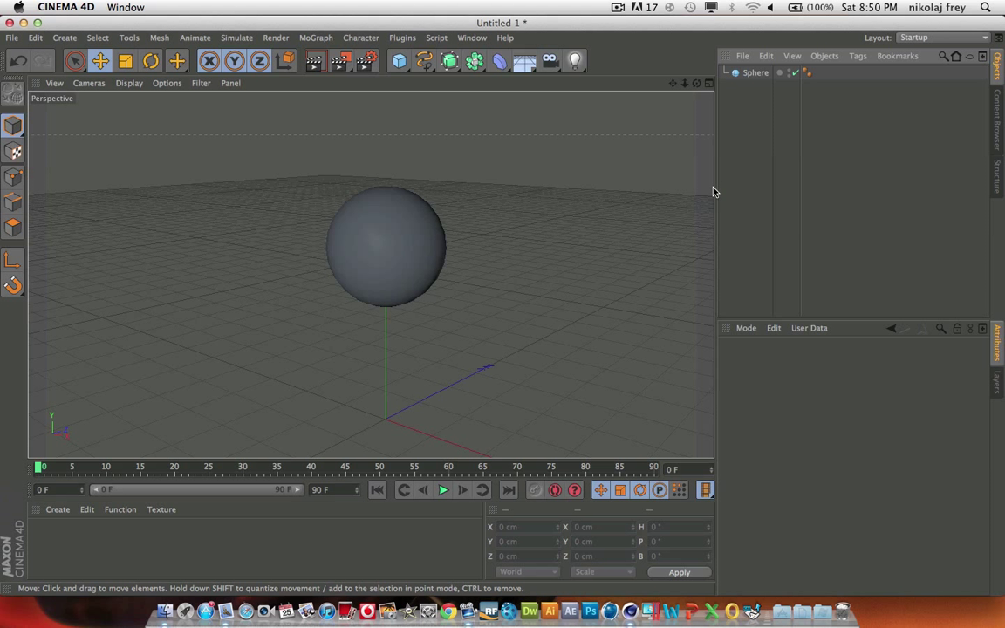
pyautogui.click(314, 38)
pyautogui.moveTo(340, 58)
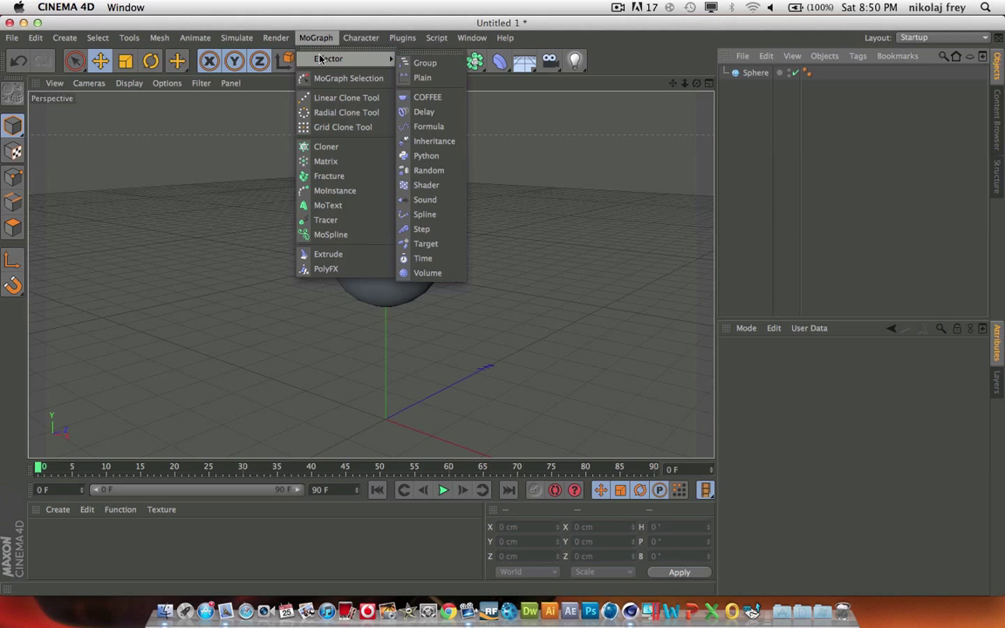
pyautogui.click(527, 35)
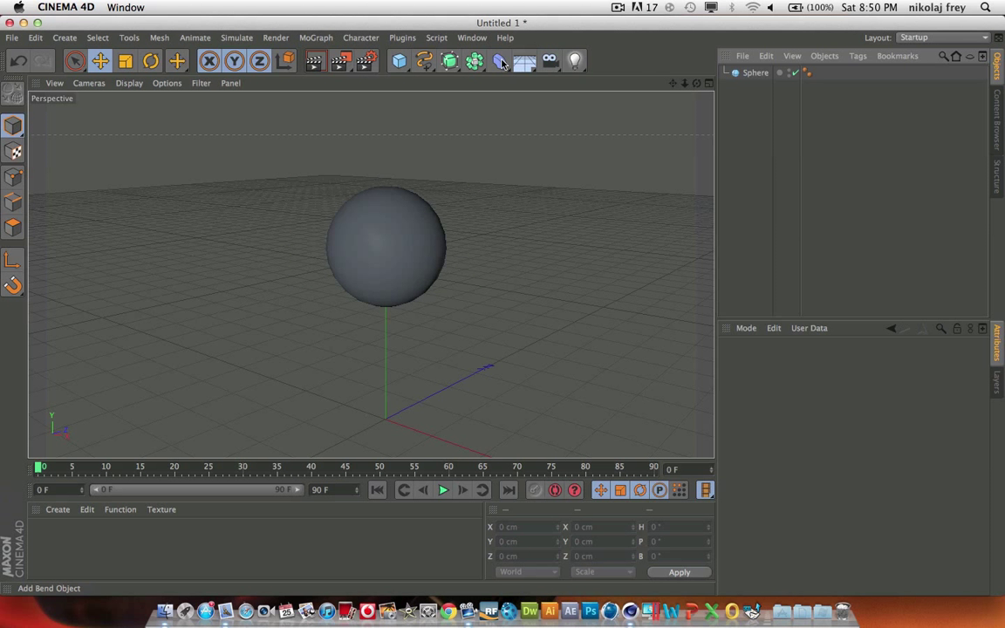
pyautogui.click(500, 60)
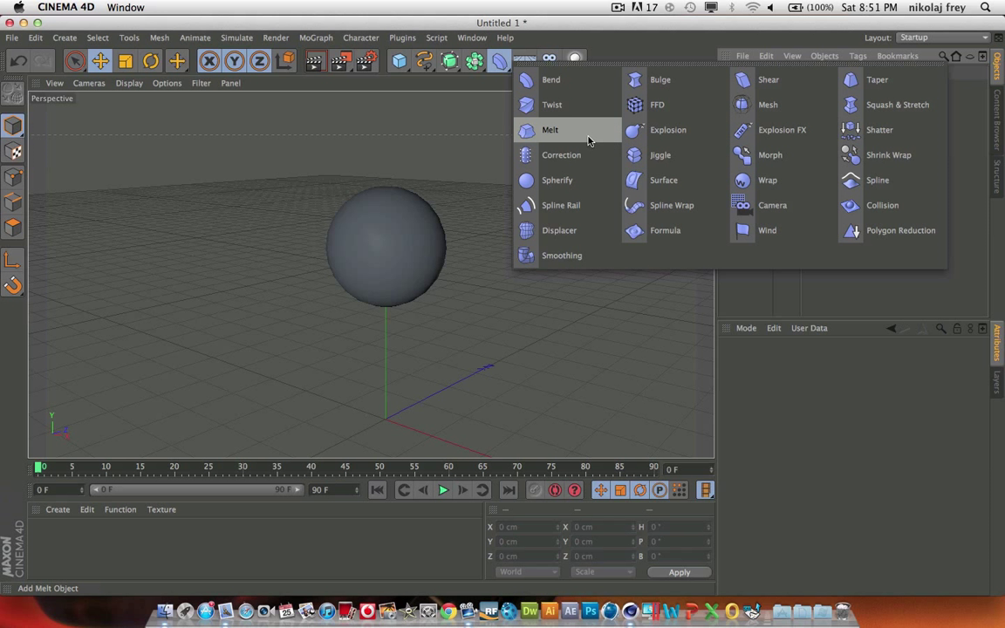
pyautogui.click(634, 37)
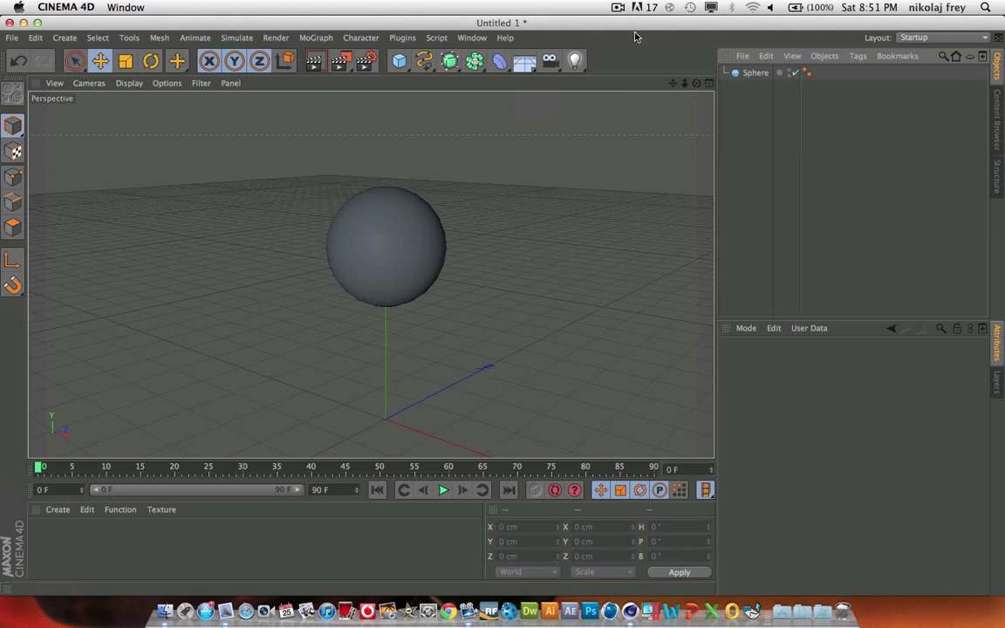
# - Add a Bend deformer to the scene and make it a child of the Sphere
pyautogui.click(757, 74)
pyautogui.click(500, 59)
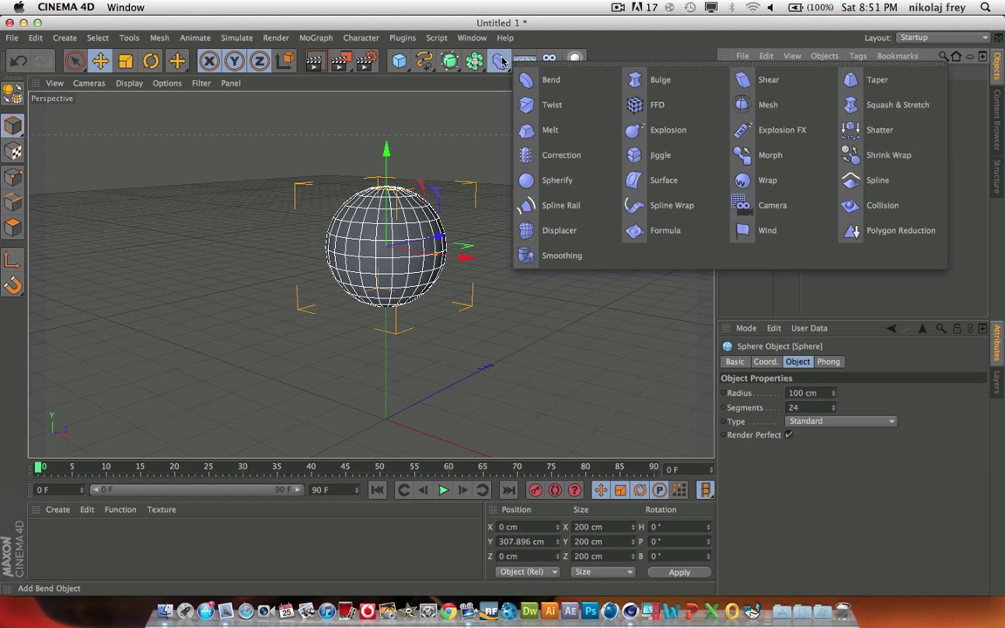
pyautogui.click(550, 79)
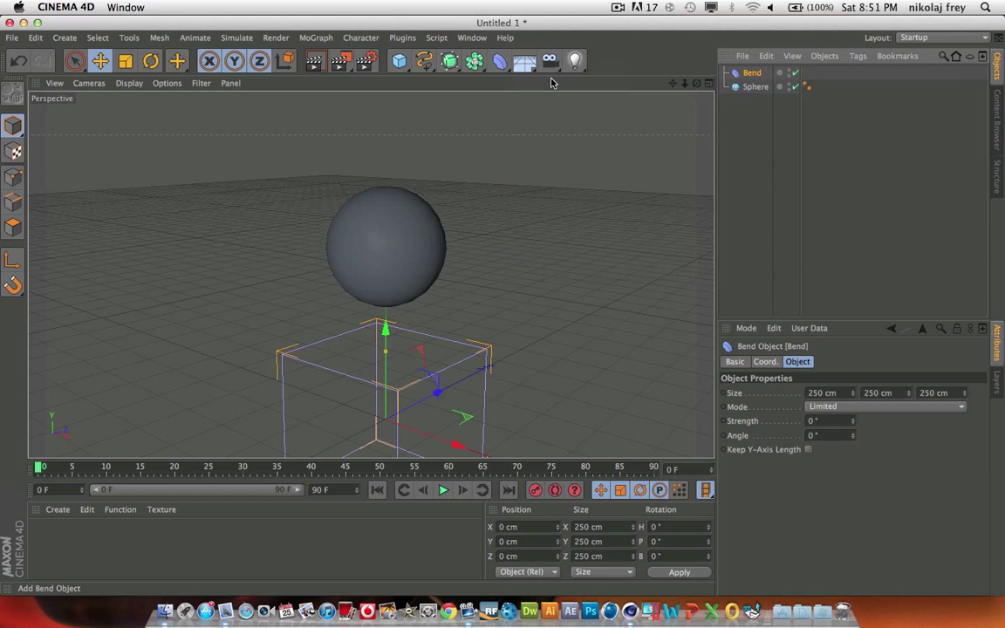
pyautogui.click(758, 131)
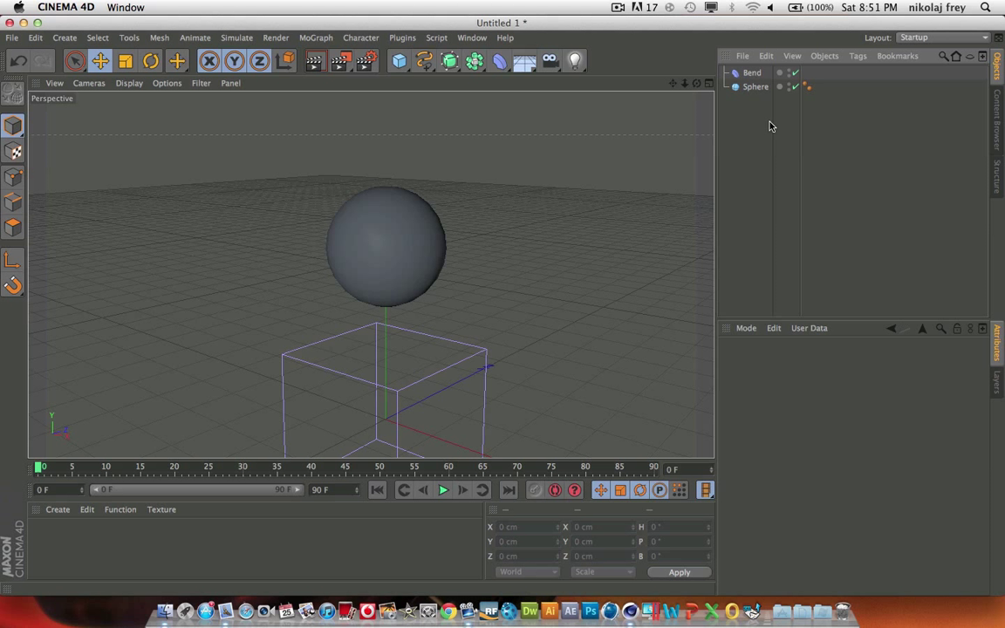
pyautogui.click(752, 75)
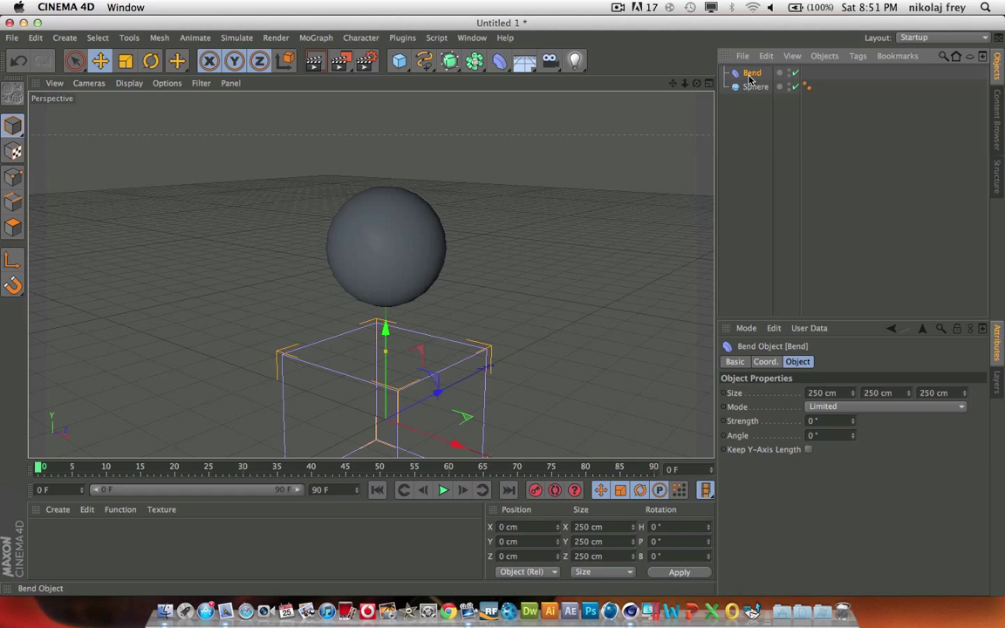
pyautogui.moveTo(752, 75); pyautogui.dragTo(755, 87)
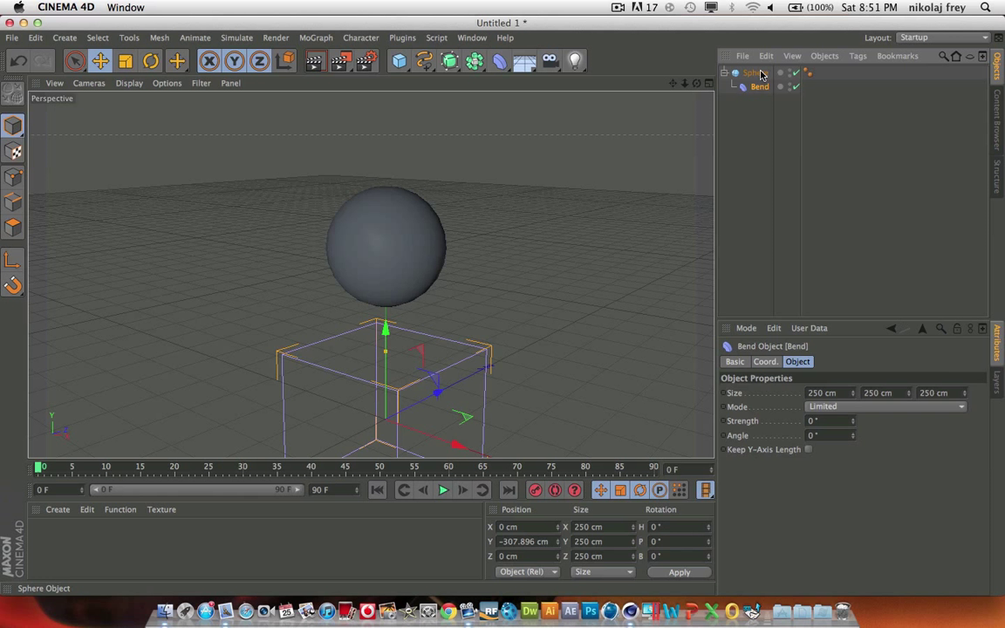
pyautogui.click(755, 73)
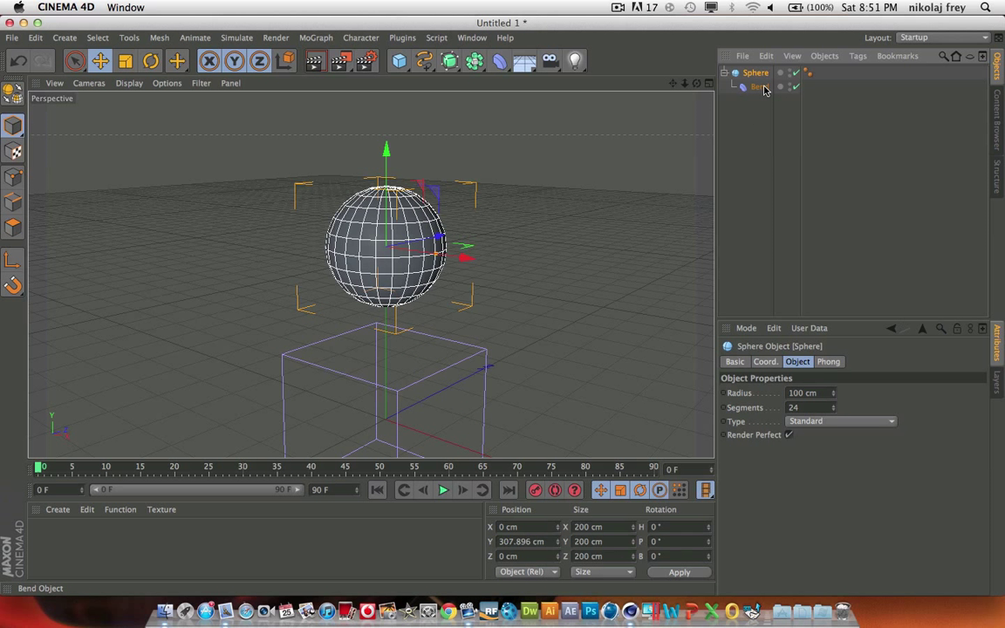
pyautogui.click(763, 87)
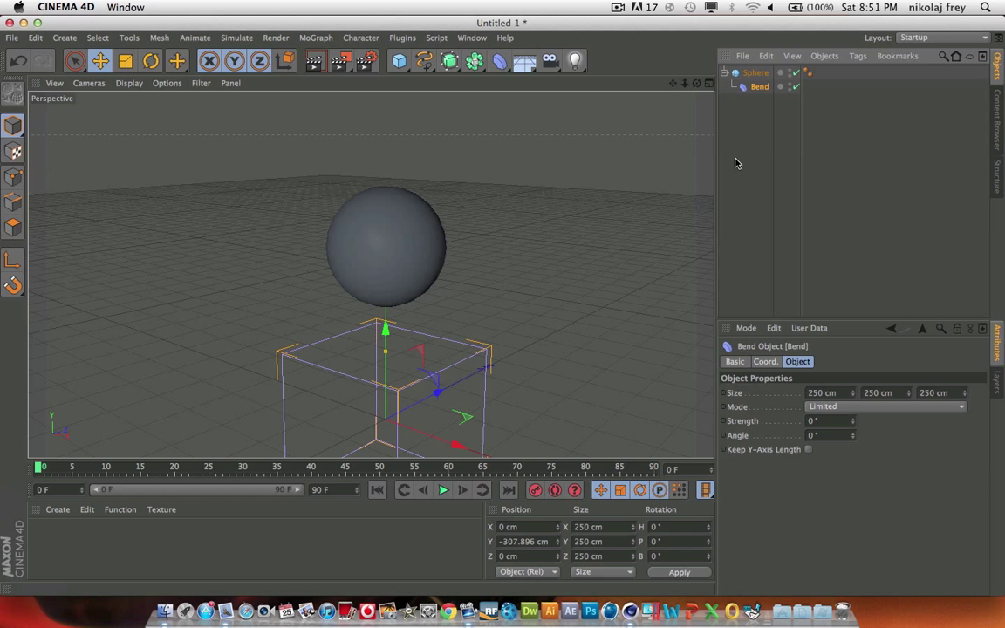
# - Nest the Bend deformer under the Sphere again and raise it to surround the sphere, at a relative Y position of about -3.5 cm
pyautogui.click(498, 60)
pyautogui.click(753, 89)
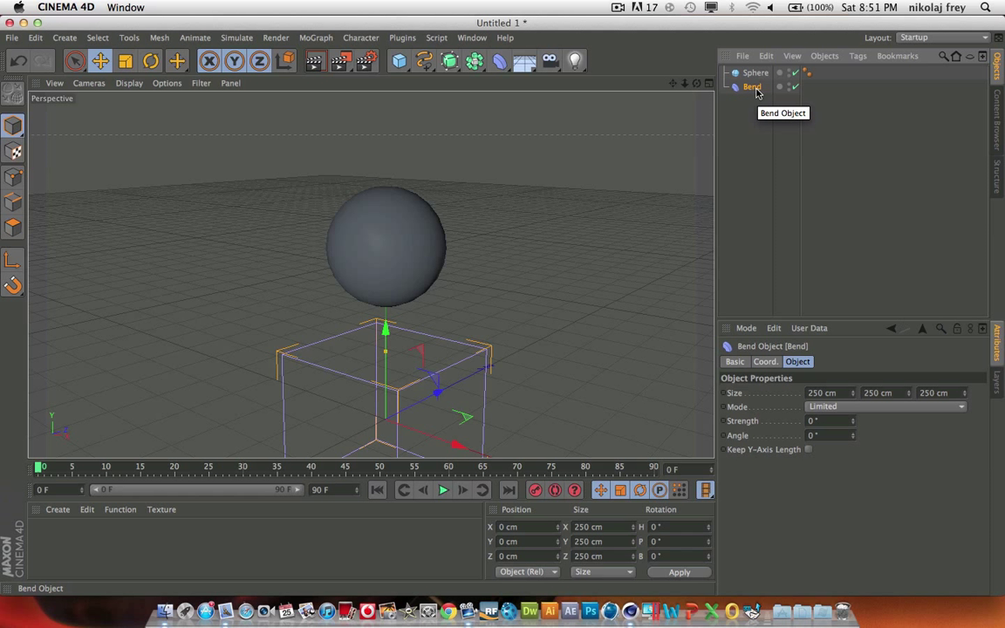
pyautogui.moveTo(751, 88); pyautogui.dragTo(755, 75)
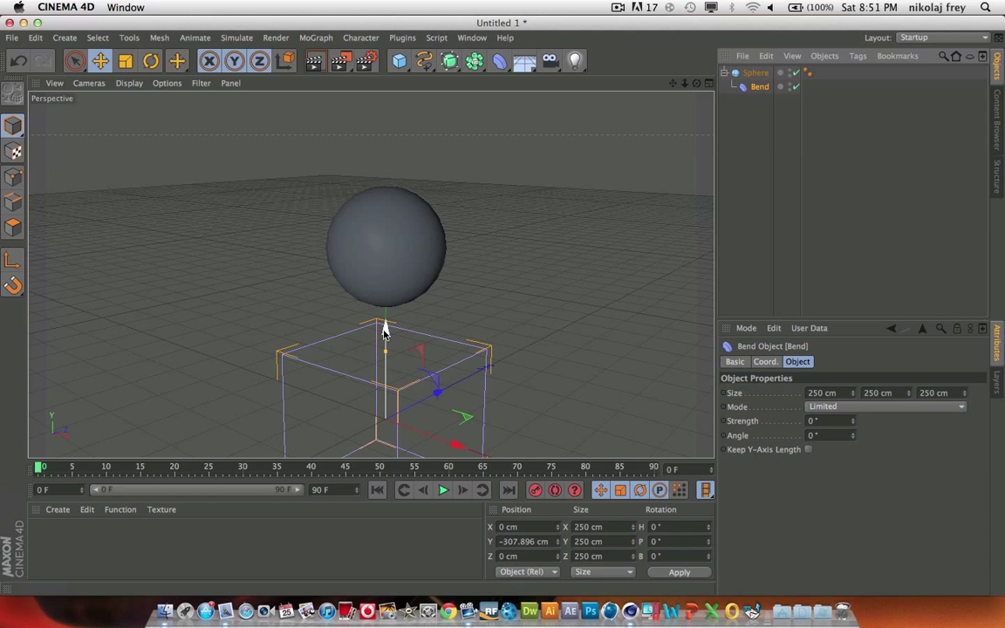
pyautogui.moveTo(384, 330); pyautogui.dragTo(412, 157)
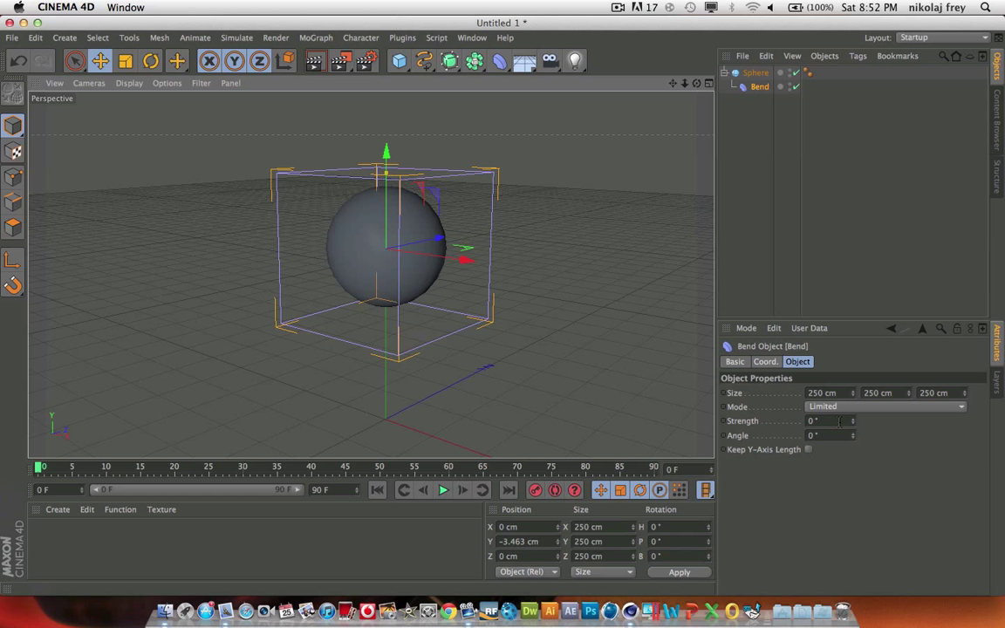
# - Keyframe the Bend's Strength at 0° on frame 0 and at 100° on frame 90
pyautogui.click(831, 420)
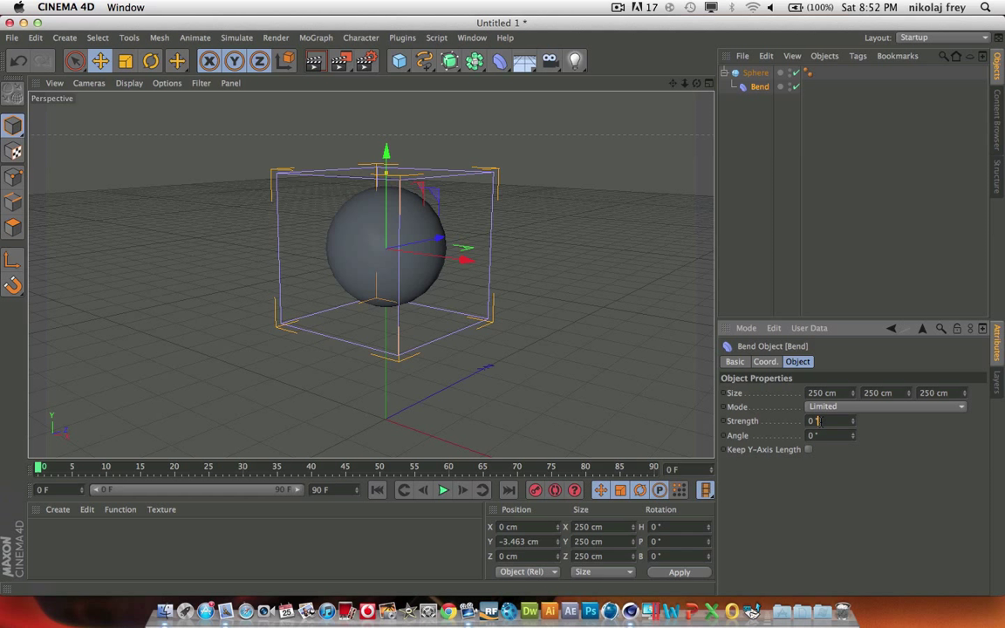
pyautogui.keyDown('ctrl'); pyautogui.click(724, 421); pyautogui.keyUp('ctrl')
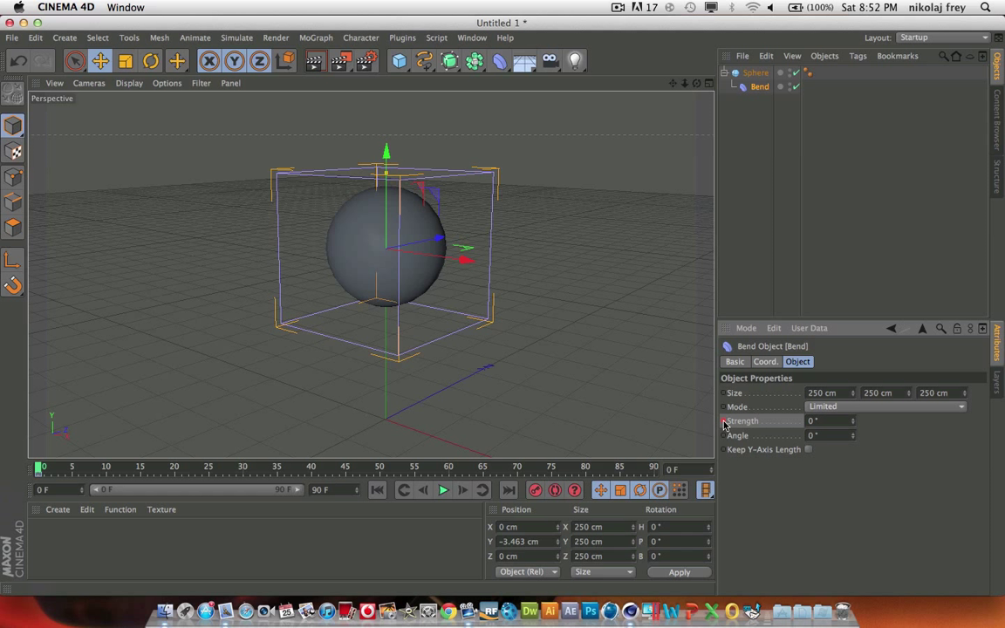
pyautogui.click(641, 470)
pyautogui.moveTo(643, 471); pyautogui.dragTo(660, 471)
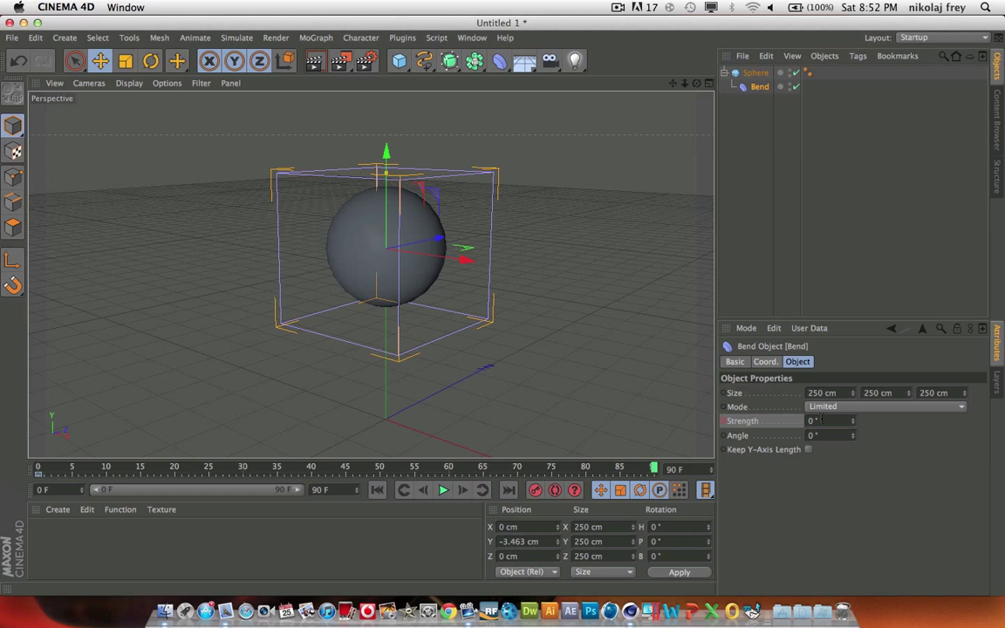
pyautogui.moveTo(823, 421); pyautogui.dragTo(775, 421)
pyautogui.write('100')
pyautogui.press('Return')
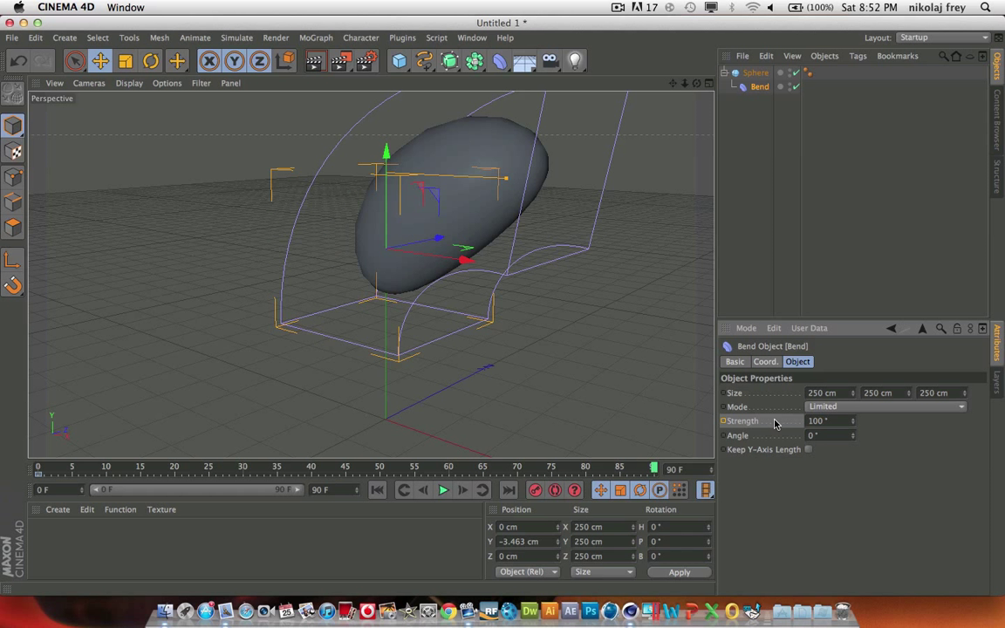
pyautogui.click(722, 421)
# - Play the bend animation from the first frame, stop it and return to frame 0
pyautogui.click(377, 490)
pyautogui.click(443, 490)
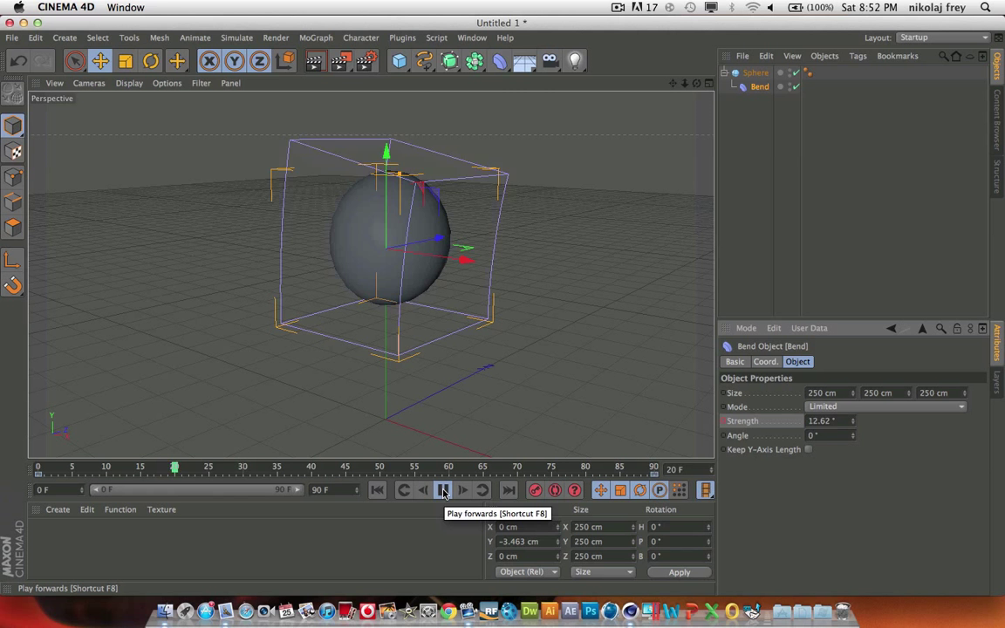
pyautogui.click(444, 494)
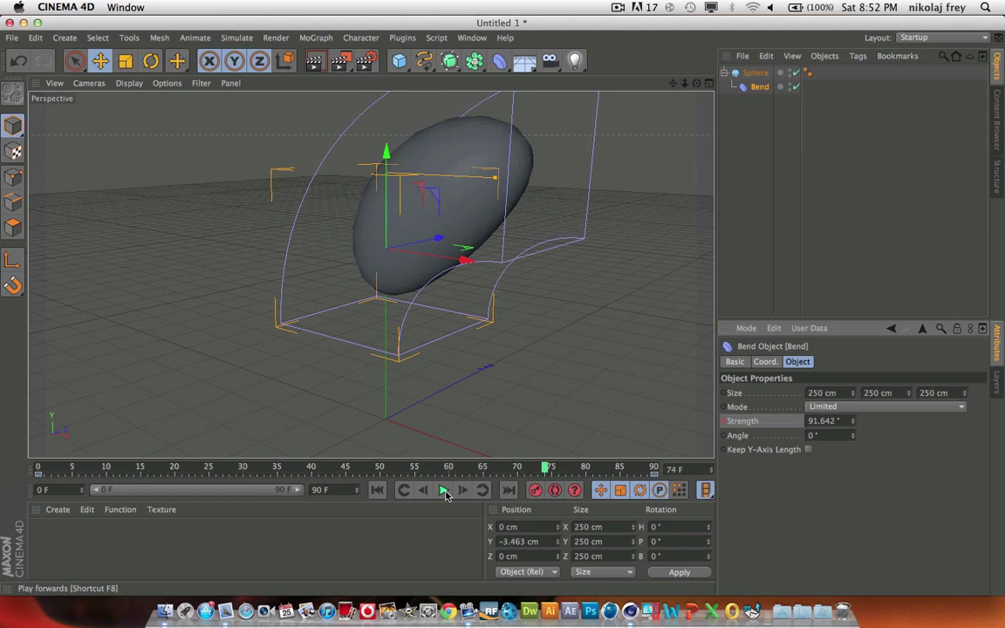
pyautogui.click(377, 490)
pyautogui.moveTo(380, 470); pyautogui.dragTo(2, 459)
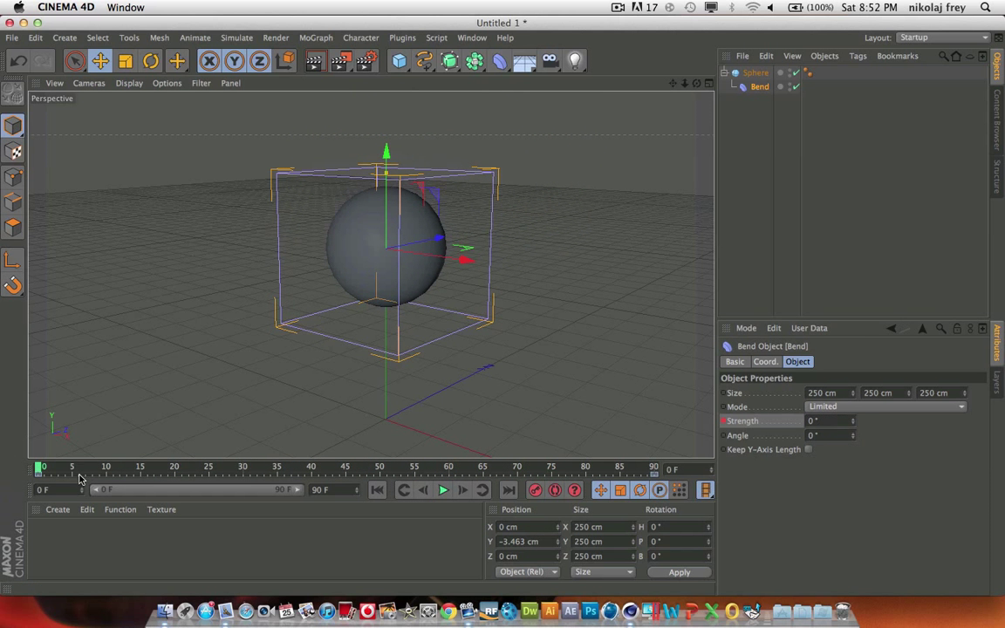
# - Delete the Strength keyframes at both ends of the timeline
pyautogui.moveTo(84, 474); pyautogui.dragTo(6, 477)
pyautogui.press('Delete')
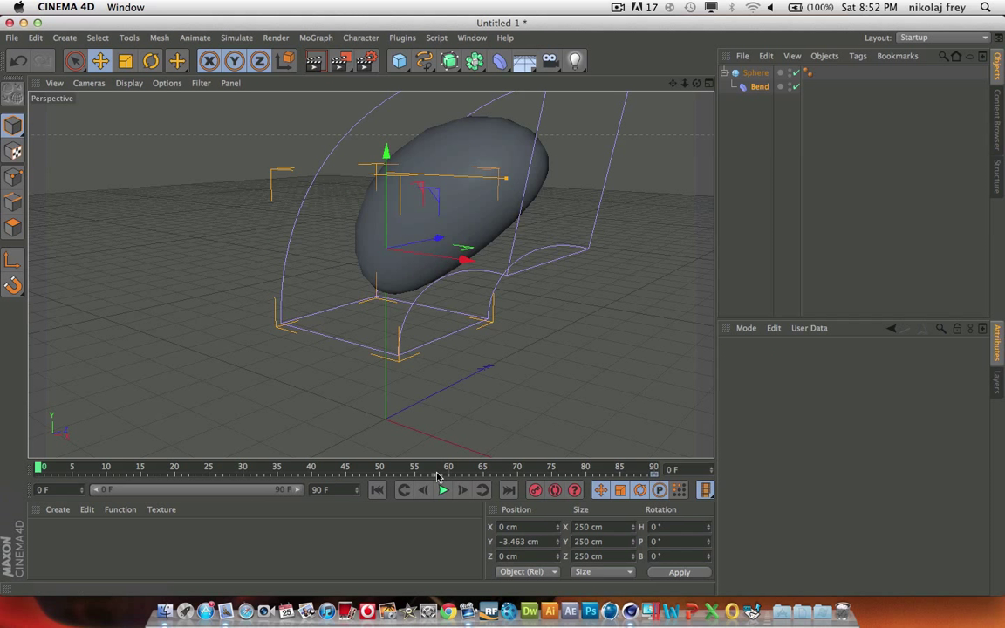
pyautogui.moveTo(436, 474); pyautogui.dragTo(694, 473)
pyautogui.press('Delete')
# - Reset the Bend deformer's Strength to 0° at frame 0
pyautogui.click(759, 87)
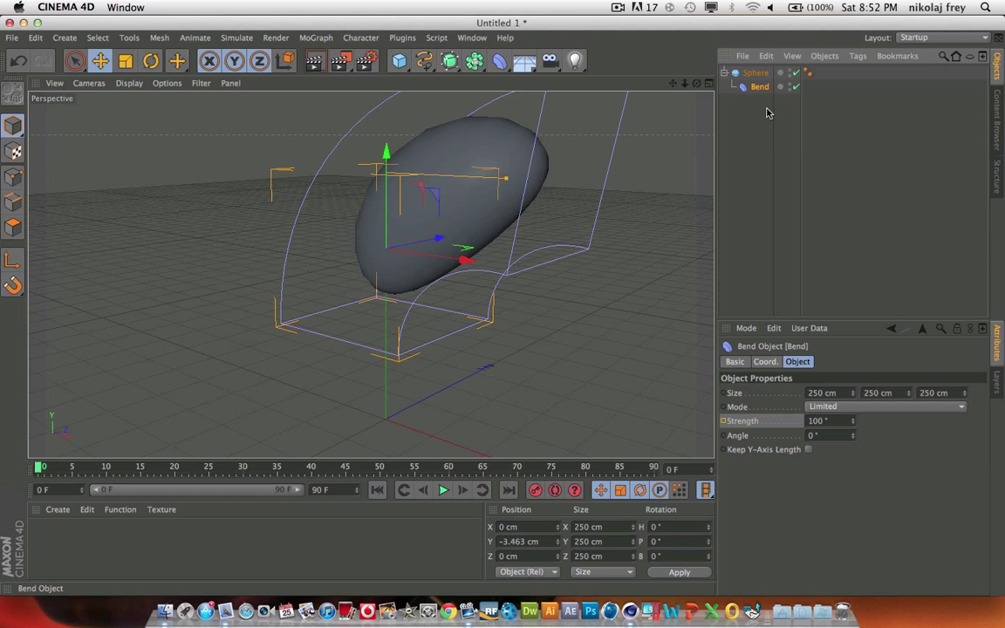
pyautogui.click(824, 421)
pyautogui.write('0')
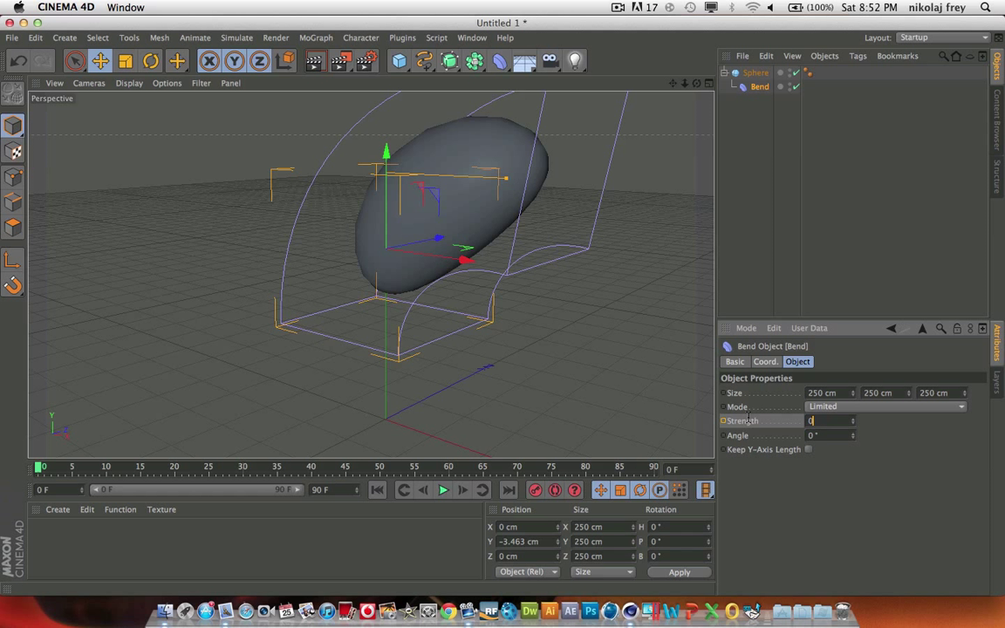
pyautogui.press('Return')
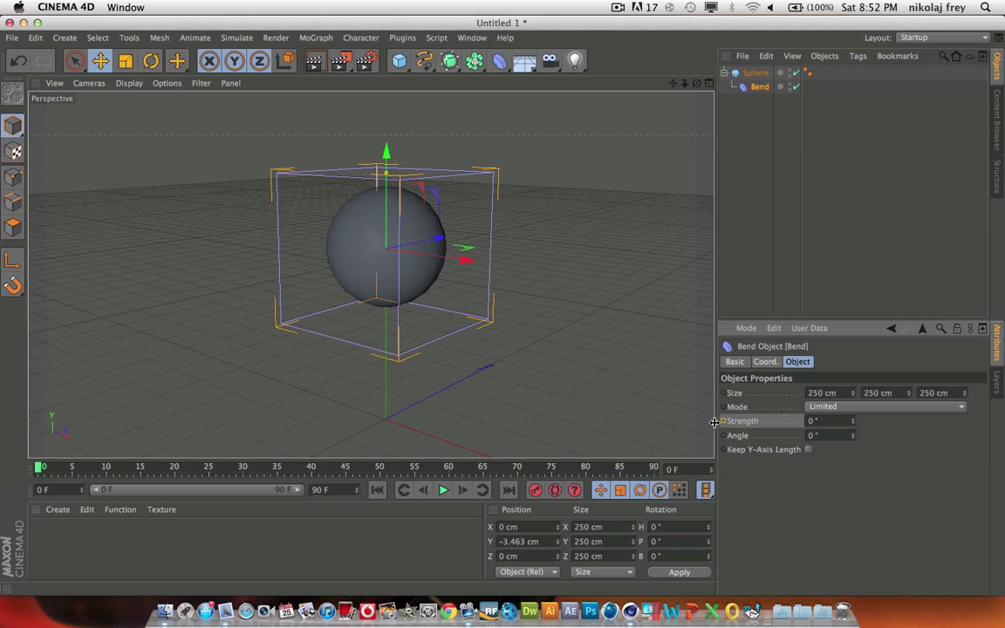
pyautogui.click(722, 421)
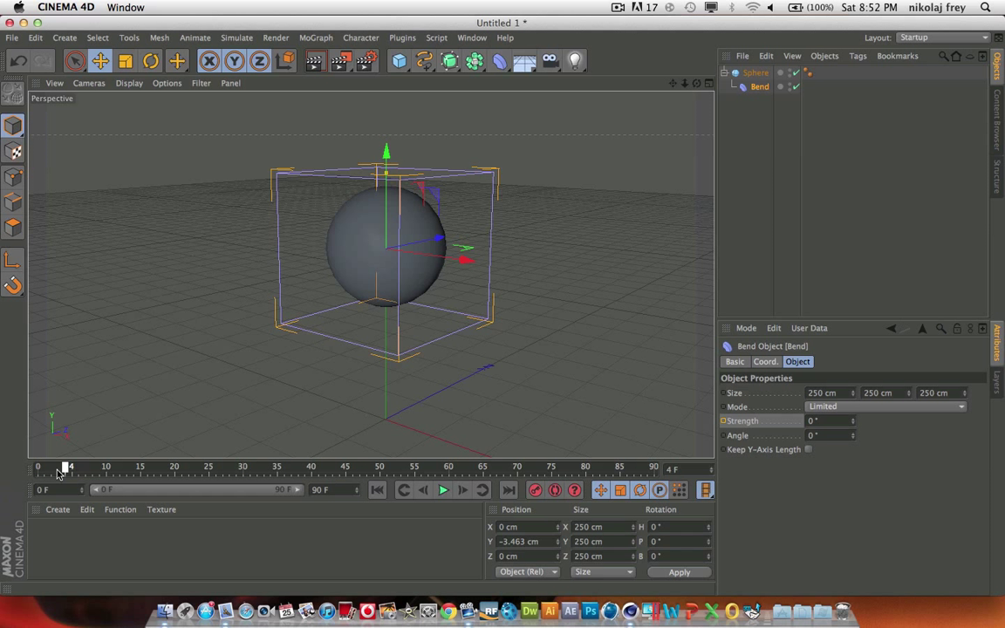
# - Gradually raise the Bend's Strength to about 684° to try out extreme bending of the sphere
pyautogui.click(829, 421)
pyautogui.scroll(20, 830, 420)
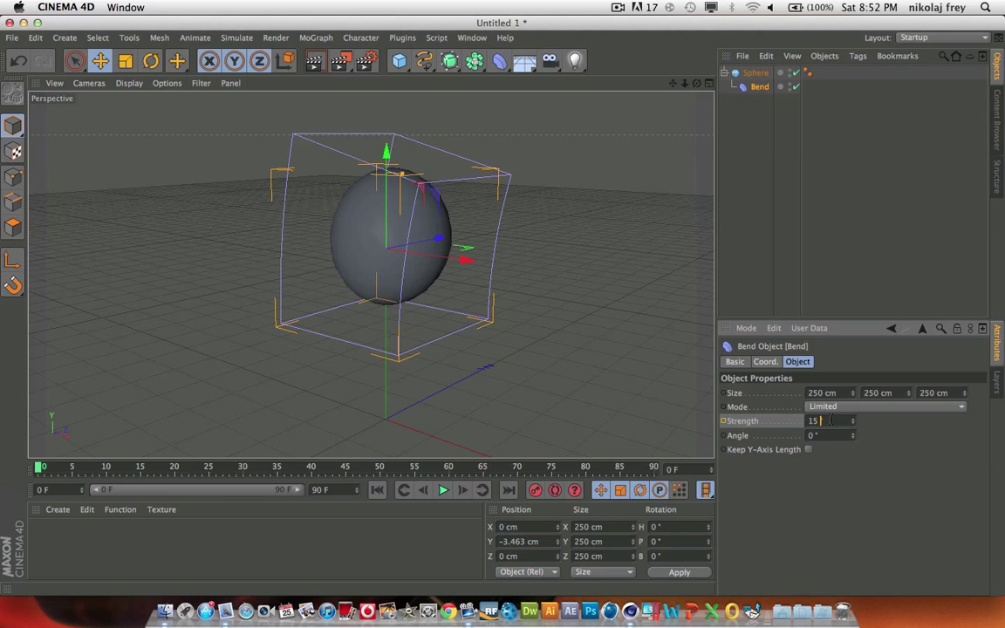
pyautogui.scroll(20, 829, 420)
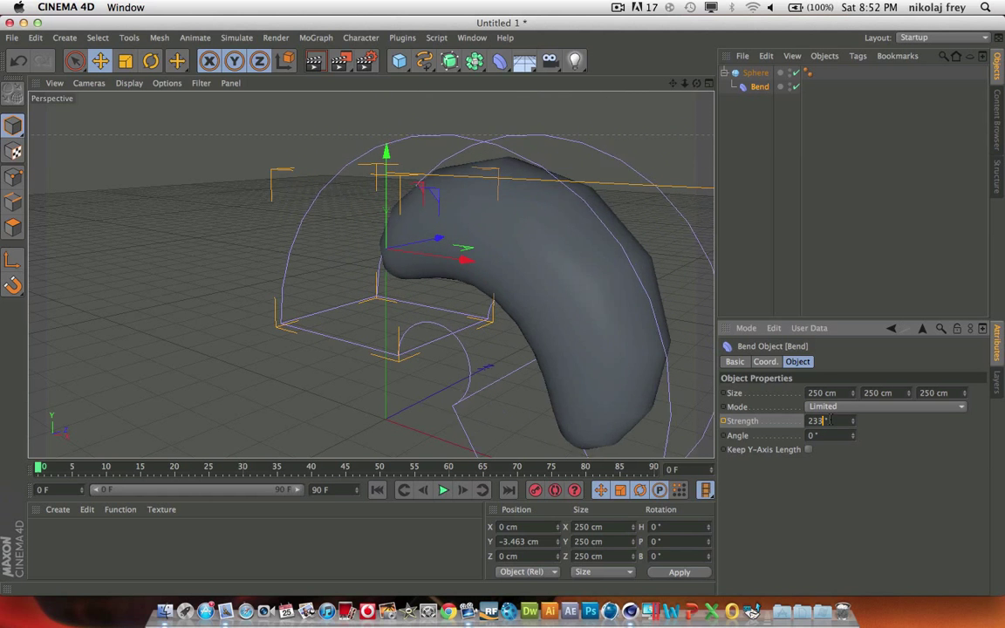
pyautogui.scroll(20, 829, 420)
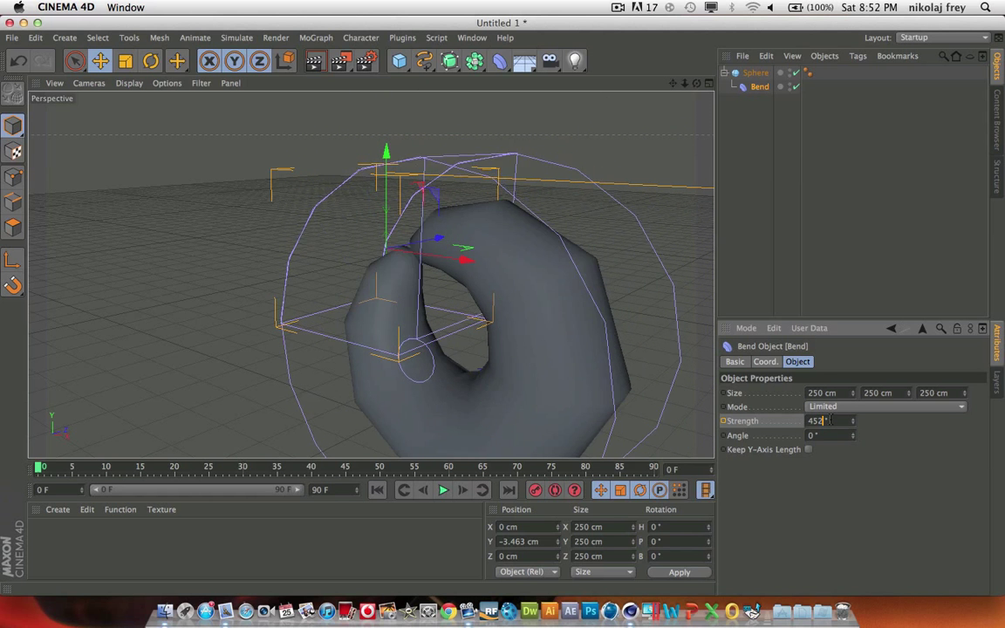
pyautogui.scroll(12, 828, 421)
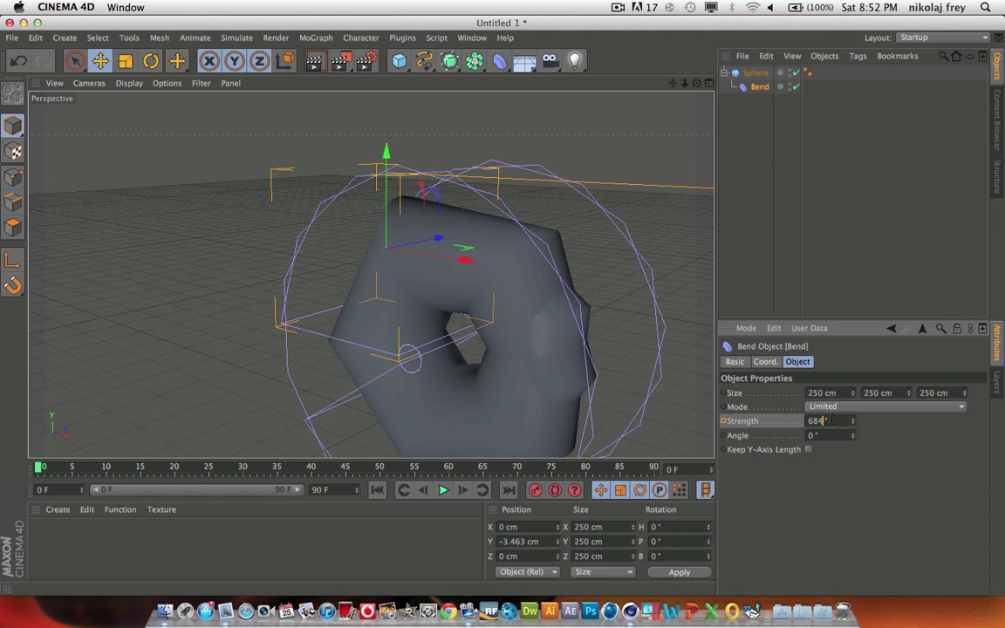
# - Set the Bend's Angle to 160° and return its Strength to 0°
pyautogui.moveTo(833, 421); pyautogui.dragTo(731, 427)
pyautogui.write('0')
pyautogui.press('Return')
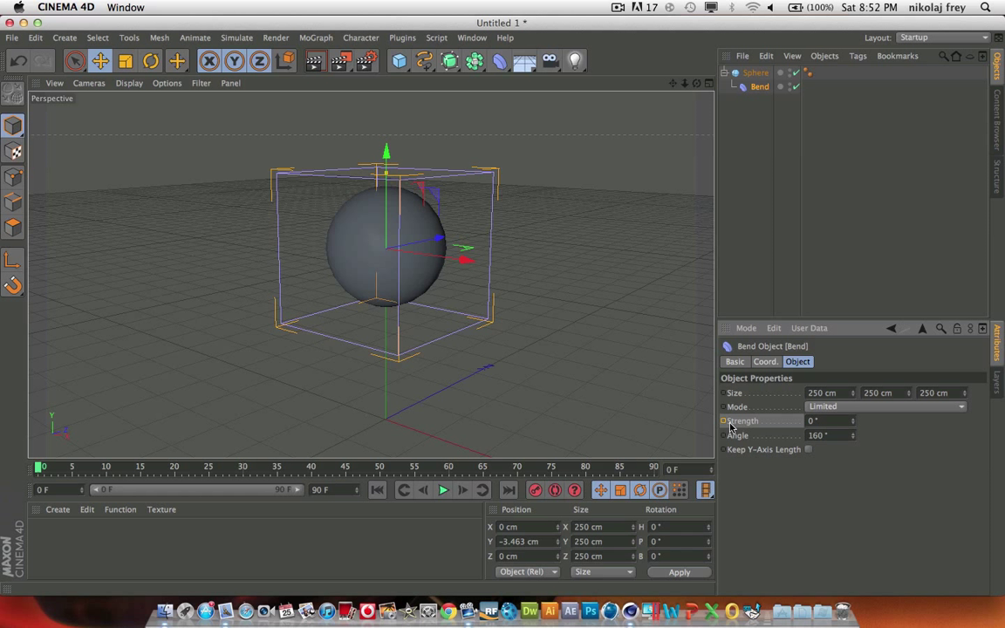
# - Gradually raise the Bend's Strength past 225° to try the bending direction, and reset Strength and Angle to 0°
pyautogui.scroll(20, 821, 420)
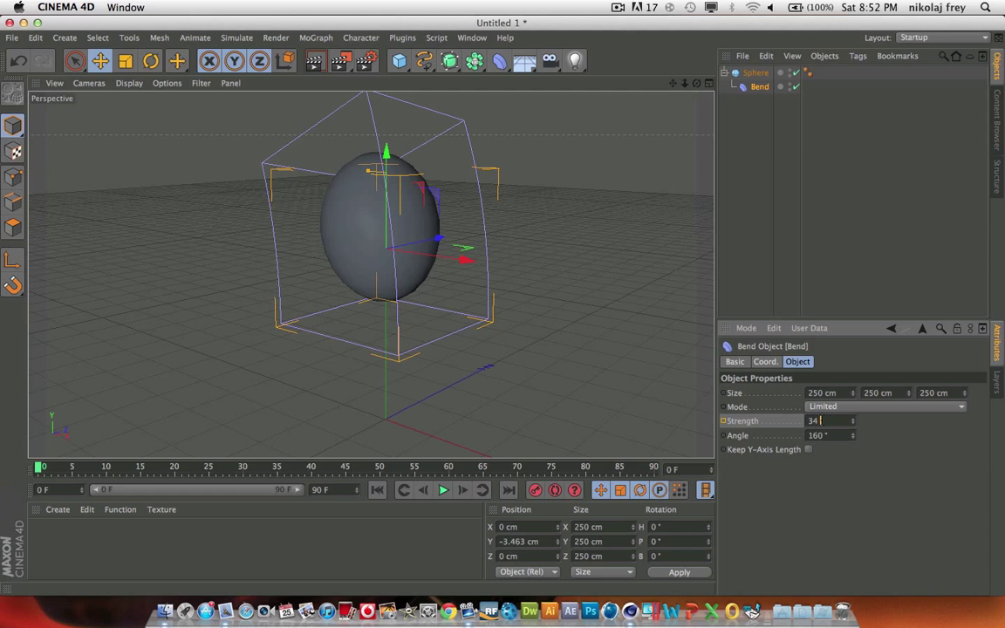
pyautogui.scroll(20, 815, 420)
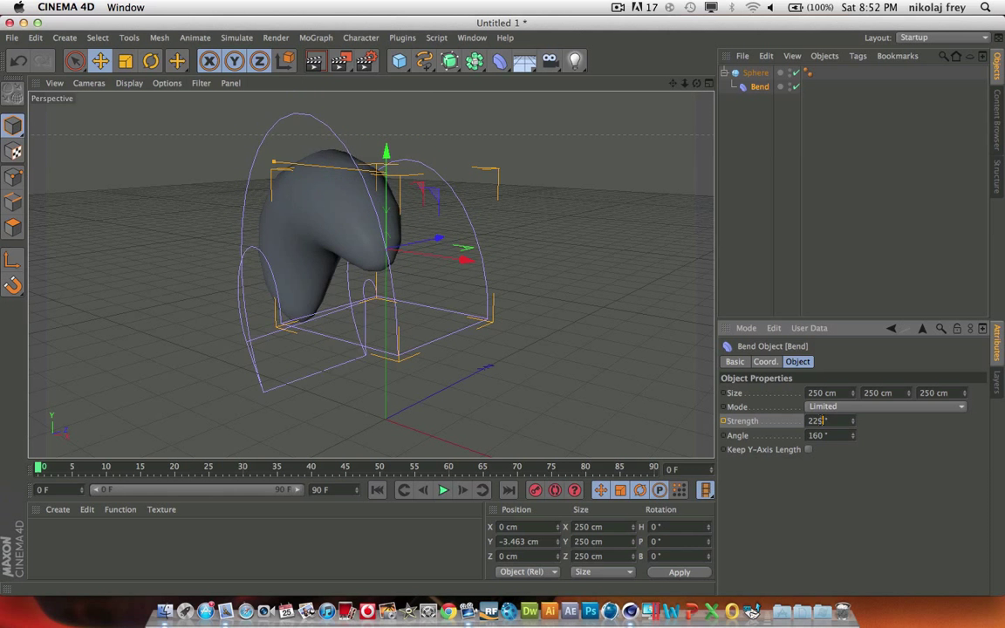
pyautogui.scroll(7, 816, 420)
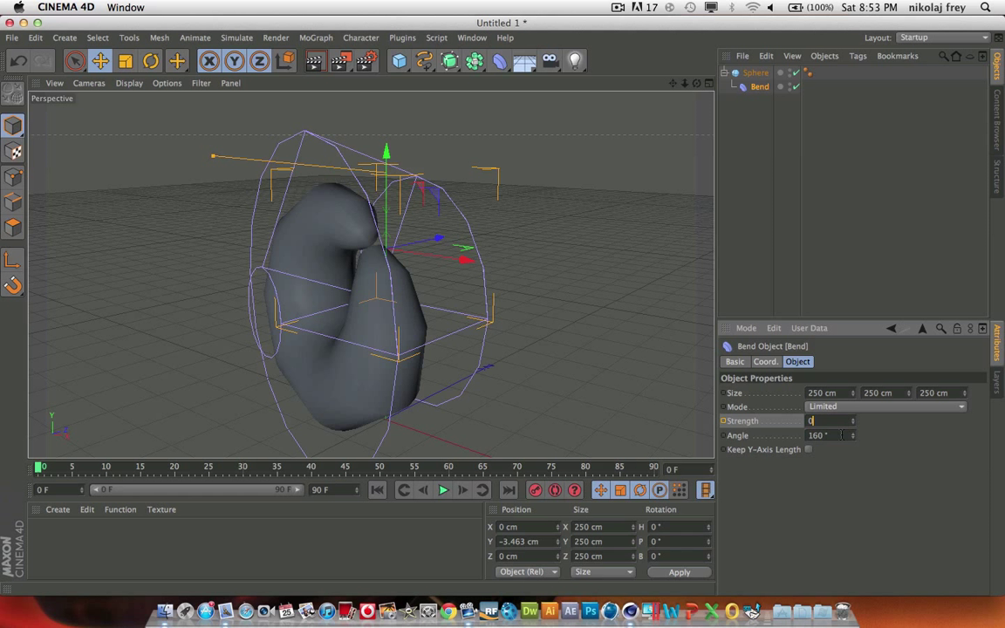
pyautogui.press('Tab')
pyautogui.write('0')
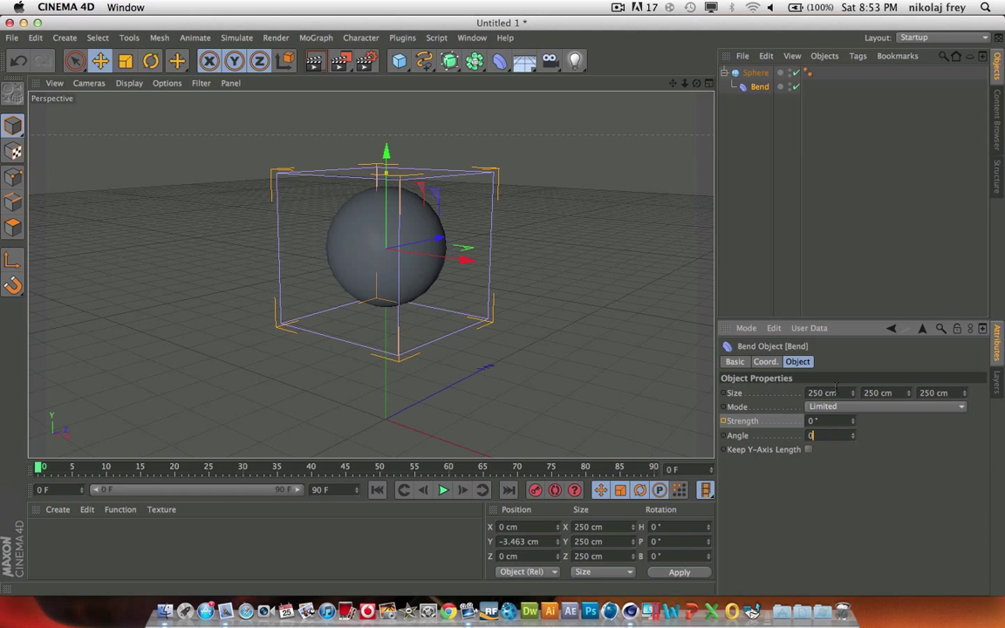
# - Set the Bend's X size to 500 cm and move the deformer down to about Y -93 cm
pyautogui.moveTo(833, 391); pyautogui.dragTo(760, 395)
pyautogui.write('500')
pyautogui.press('Return')
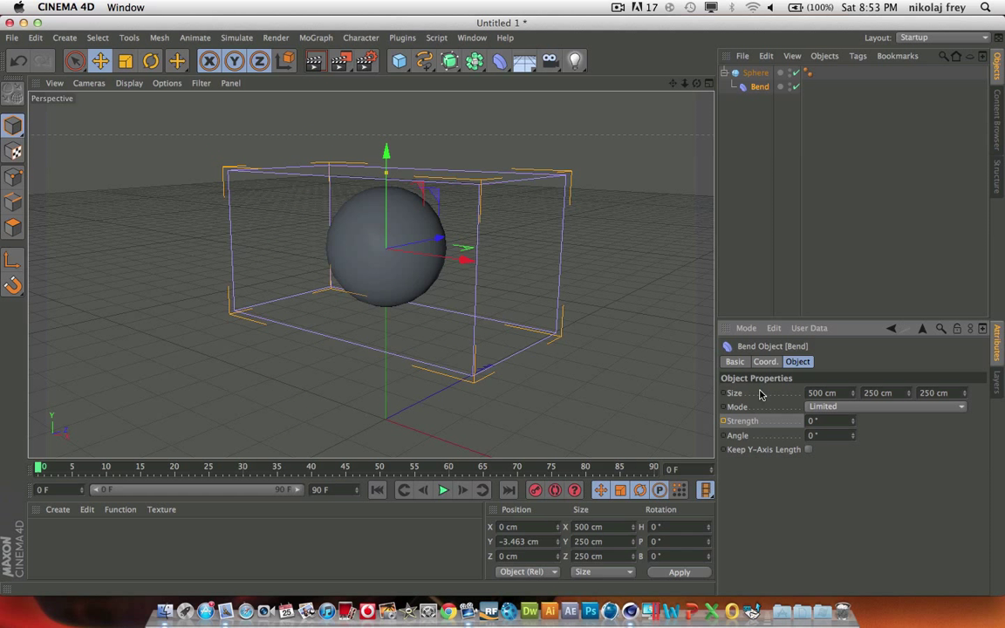
pyautogui.moveTo(387, 152); pyautogui.dragTo(386, 211)
# - Gradually raise the widened Bend's Strength past 691° to try extreme bending, and return it to 0°
pyautogui.click(824, 420)
pyautogui.write('46')
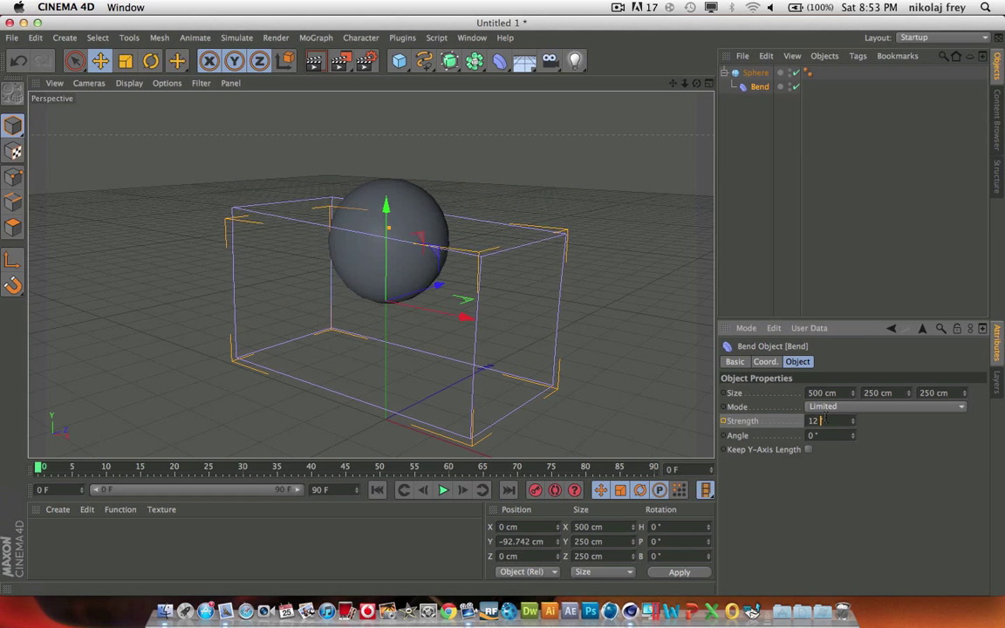
pyautogui.scroll(20, 825, 418)
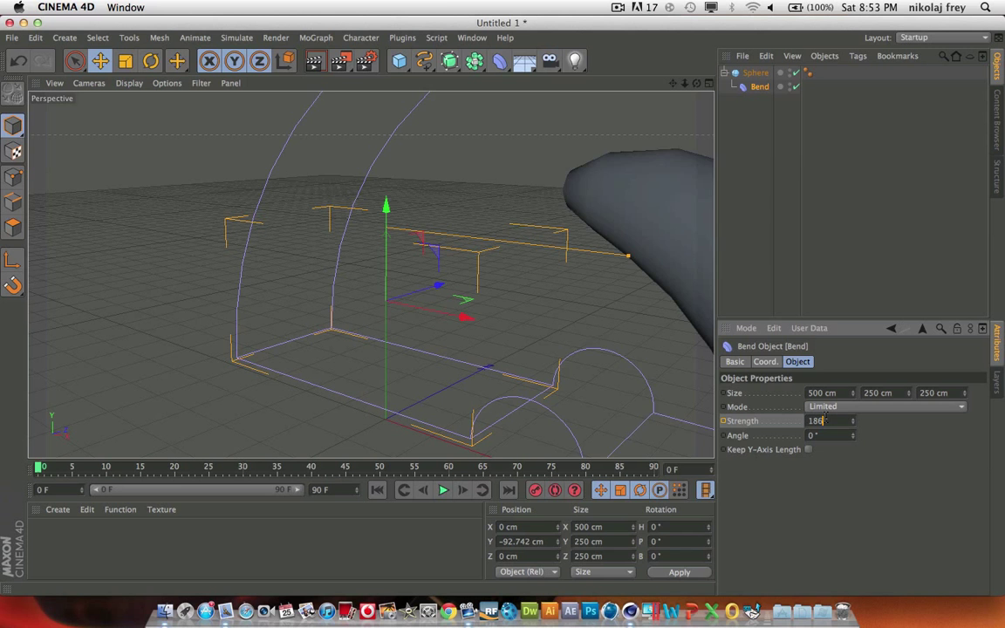
pyautogui.scroll(18, 824, 420)
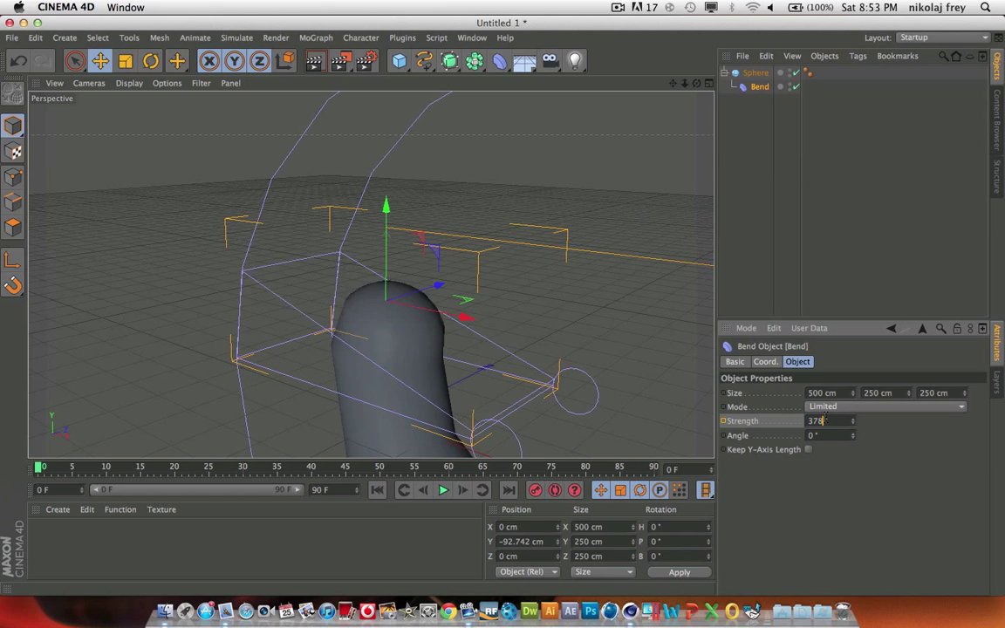
pyautogui.scroll(16, 824, 420)
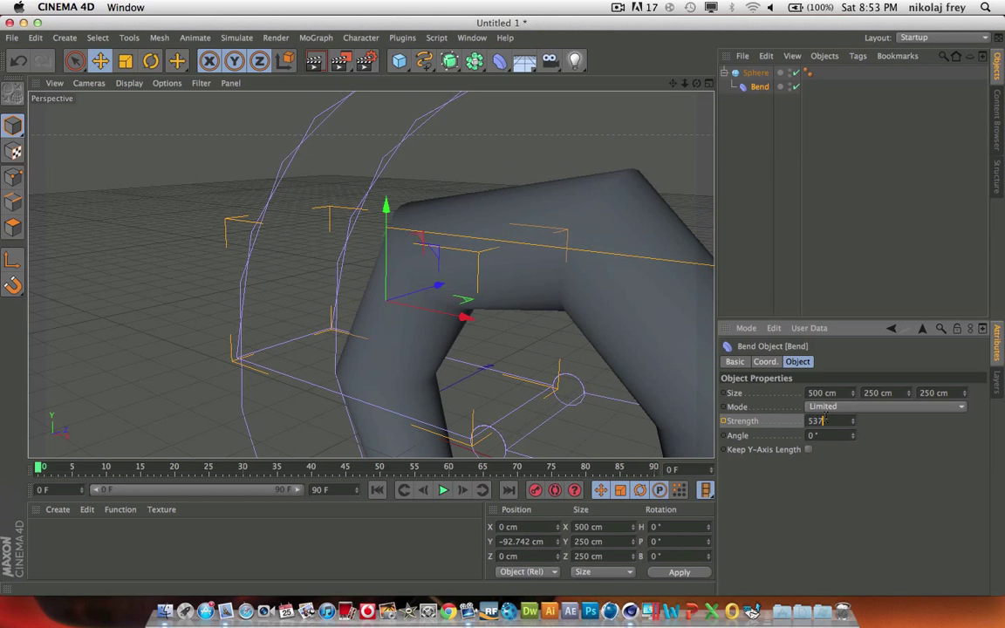
pyautogui.scroll(15, 824, 421)
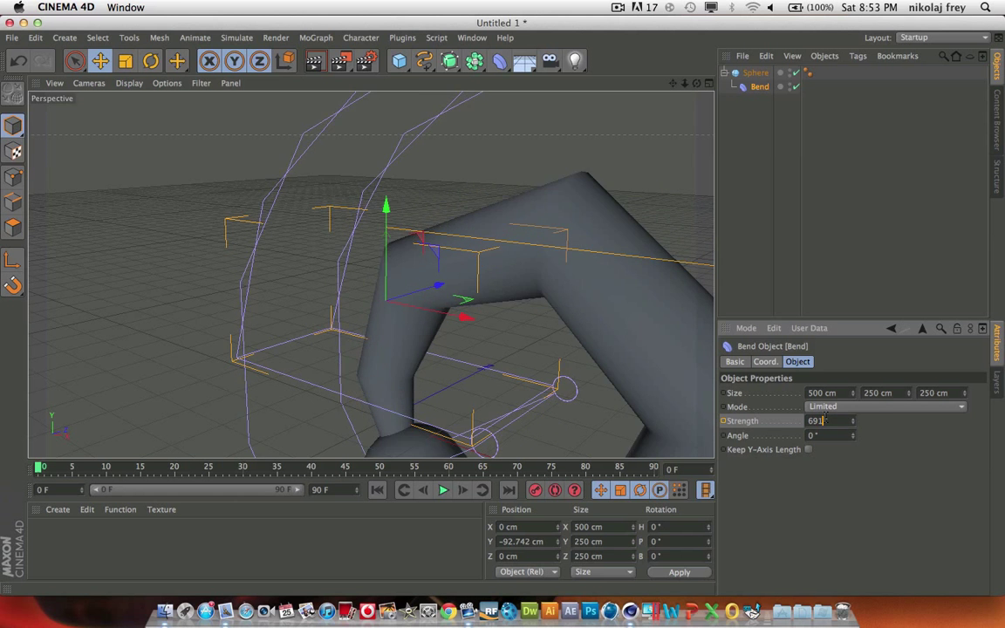
pyautogui.scroll(8, 824, 421)
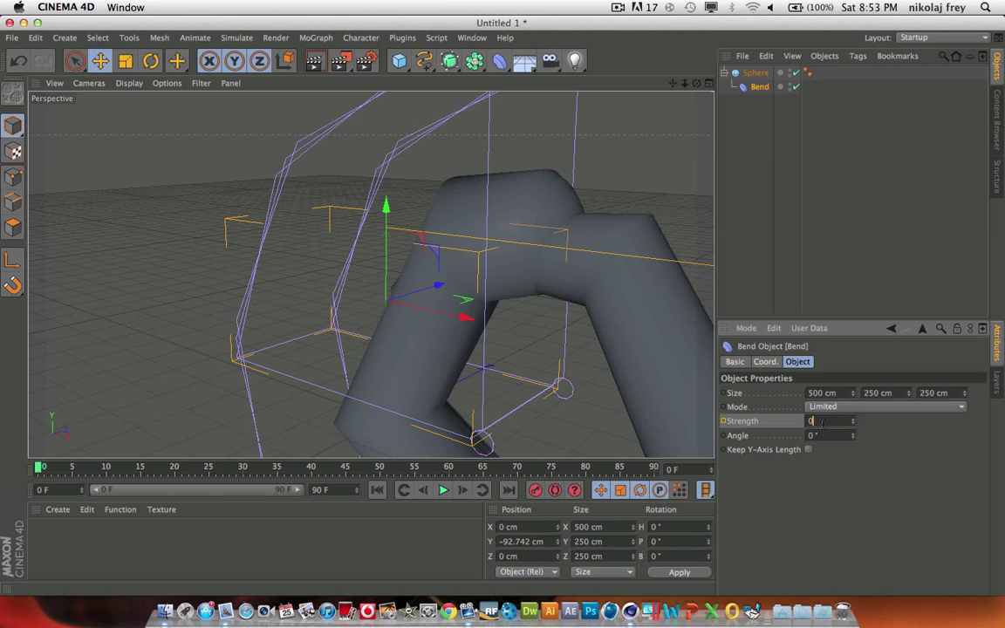
pyautogui.press('Return')
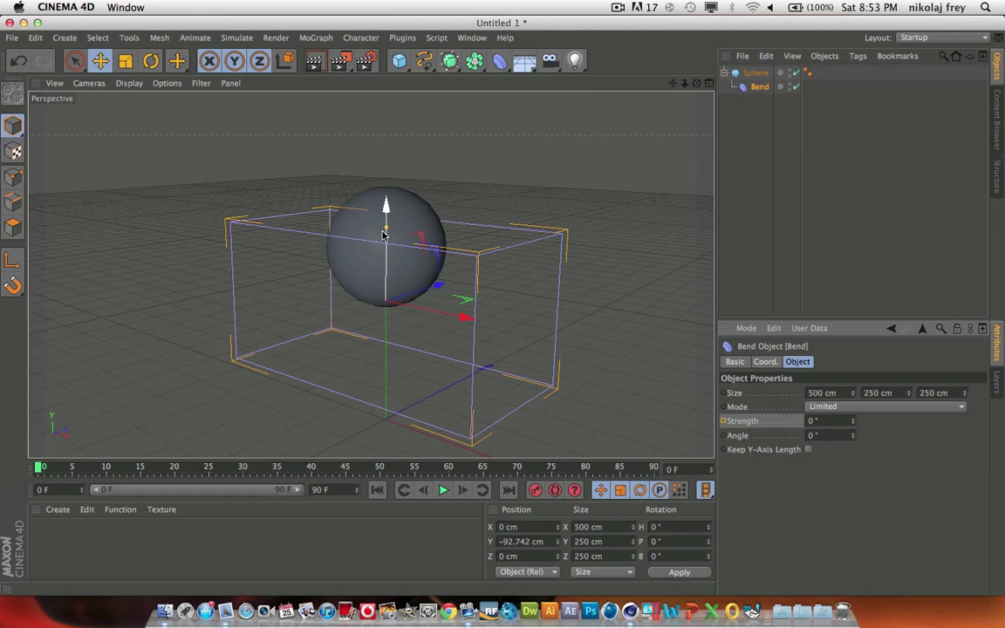
# - Try bending the sphere freely with the Bend's viewport handle, and undo the change
pyautogui.moveTo(385, 225); pyautogui.dragTo(386, 199)
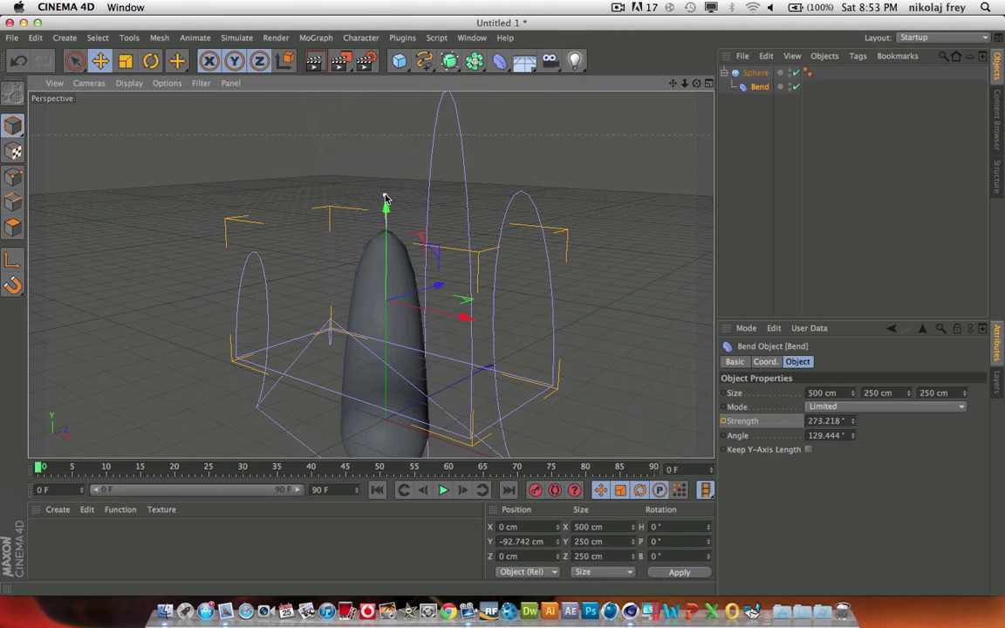
pyautogui.press('super+z')
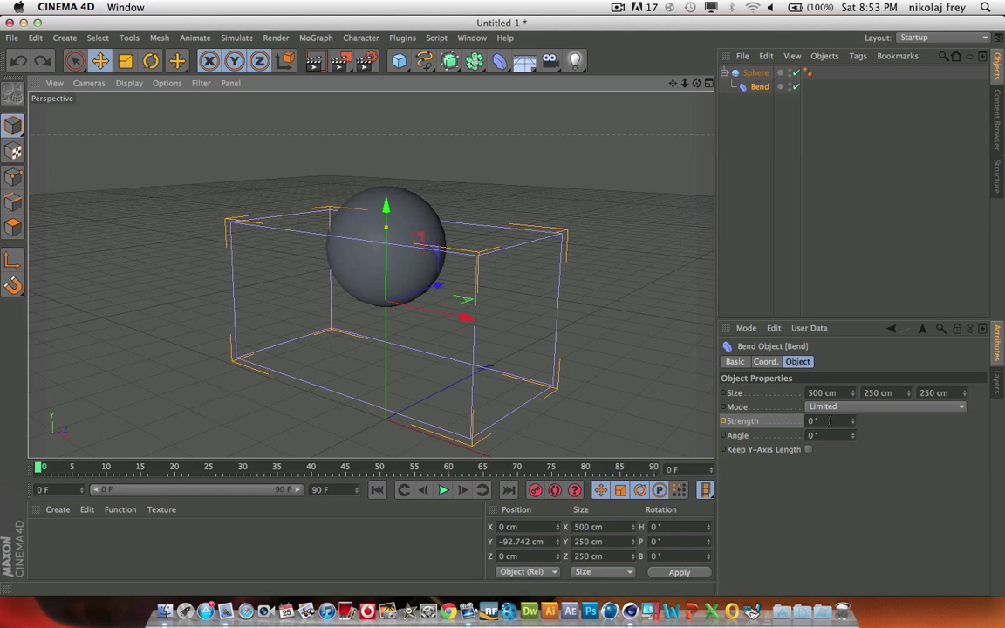
pyautogui.click(827, 420)
pyautogui.click(759, 89)
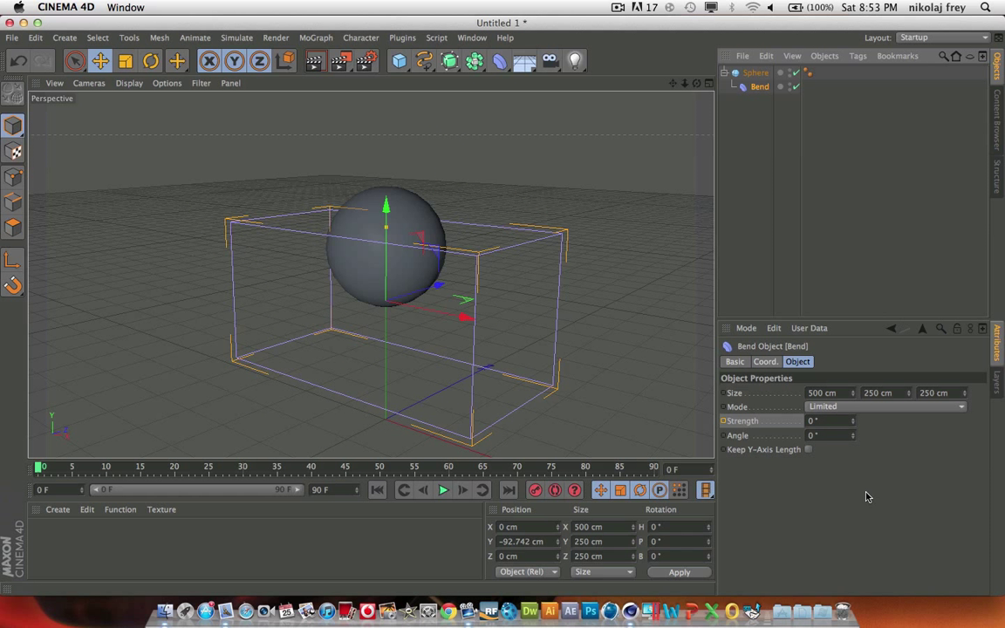
# - Set the Bend's Mode to Within Box and move the deformer up slightly to about Y -89 cm
pyautogui.click(829, 405)
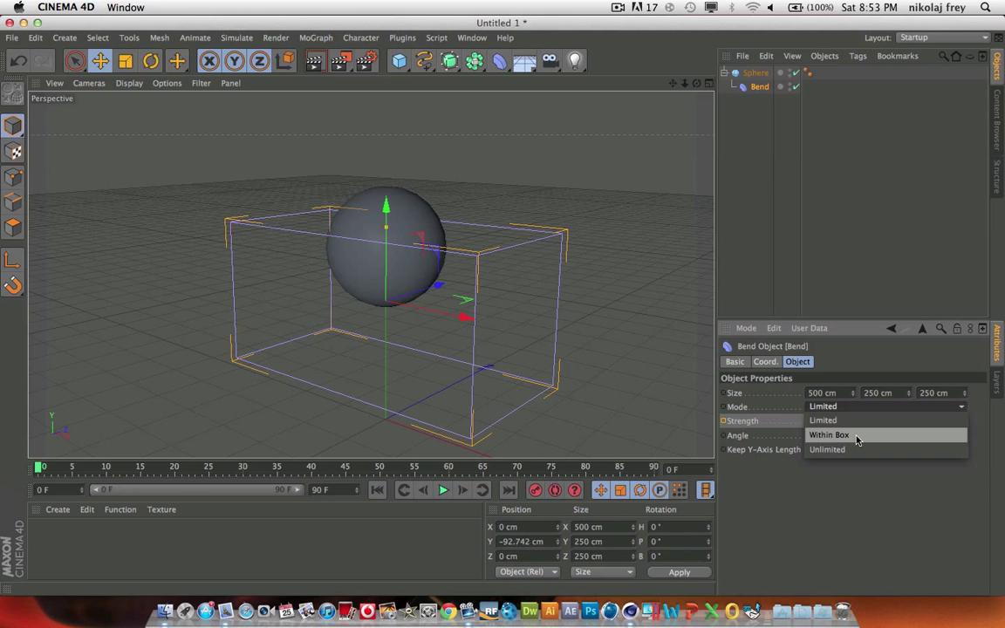
pyautogui.click(828, 434)
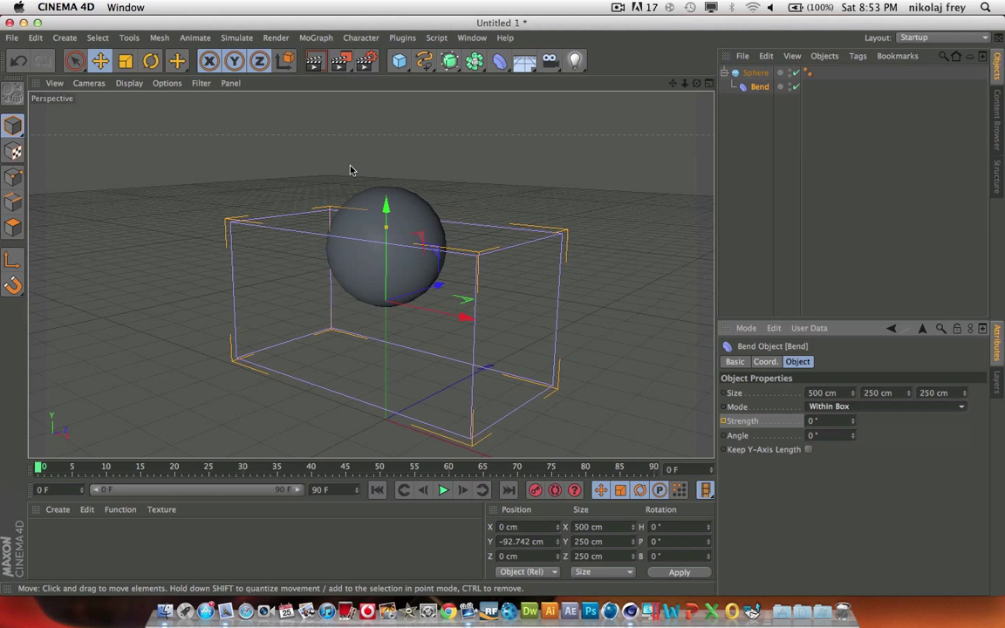
pyautogui.moveTo(387, 213); pyautogui.dragTo(387, 210)
# - Vary the Bend's Strength between about 110° and -21° to try the Within Box mode, and return it to 0°
pyautogui.click(824, 422)
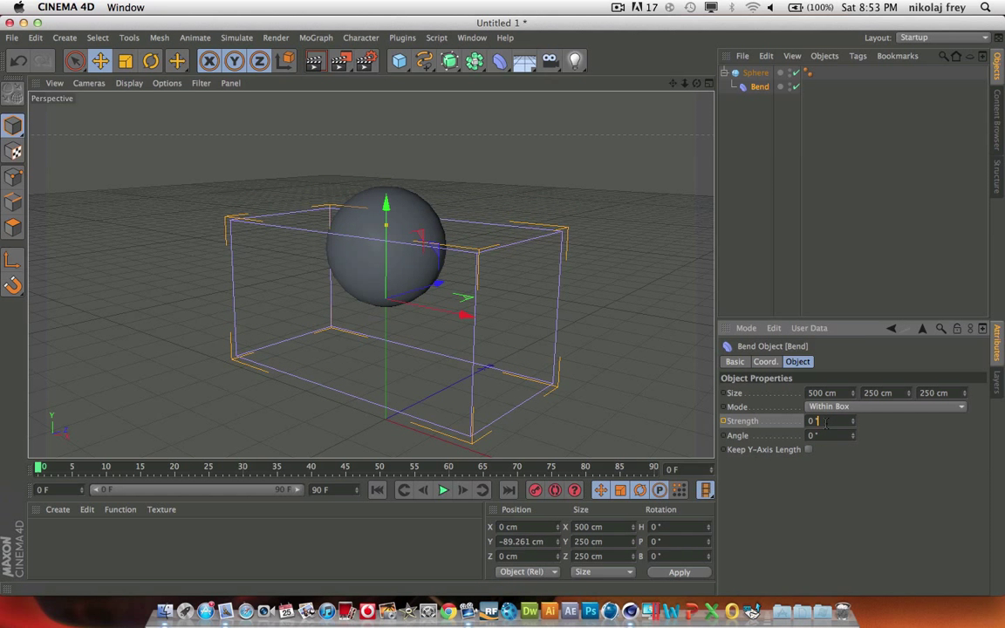
pyautogui.scroll(20, 825, 422)
pyautogui.scroll(20, 826, 423)
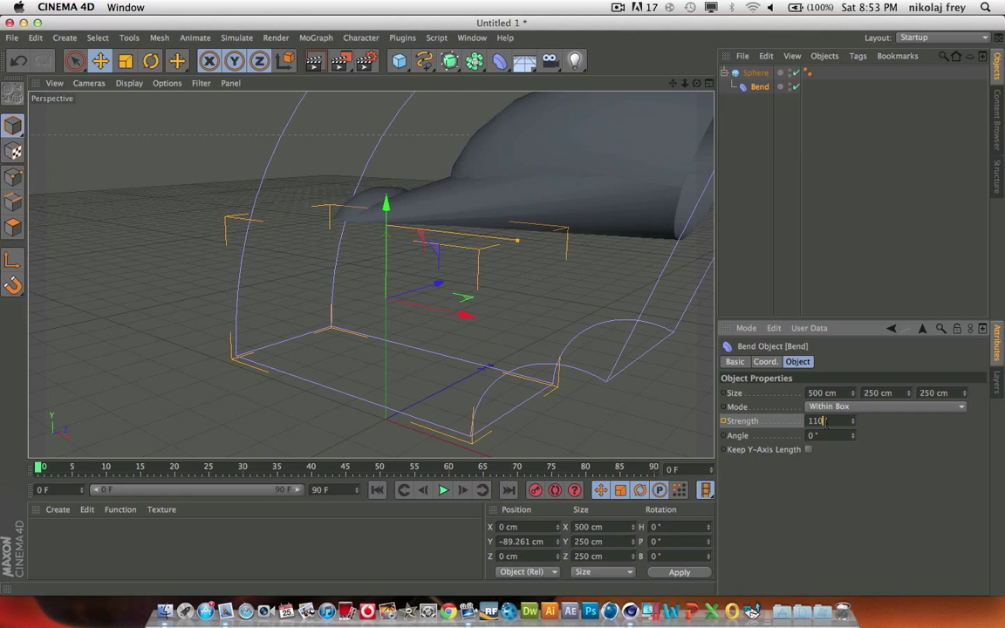
pyautogui.scroll(-20, 825, 423)
pyautogui.scroll(-20, 825, 423)
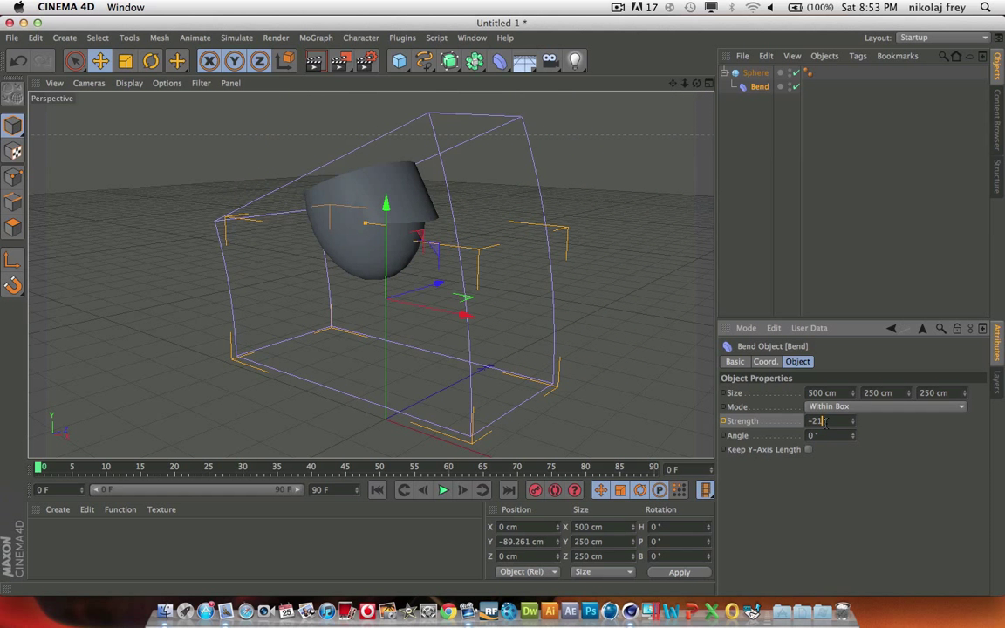
pyautogui.scroll(3, 825, 422)
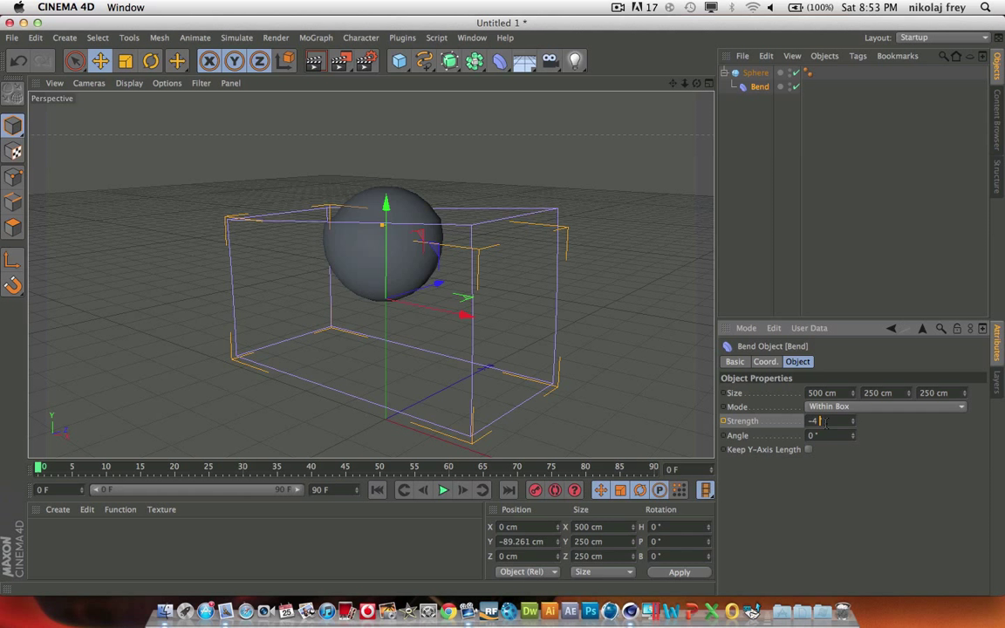
pyautogui.scroll(11, 826, 423)
pyautogui.scroll(-9, 826, 422)
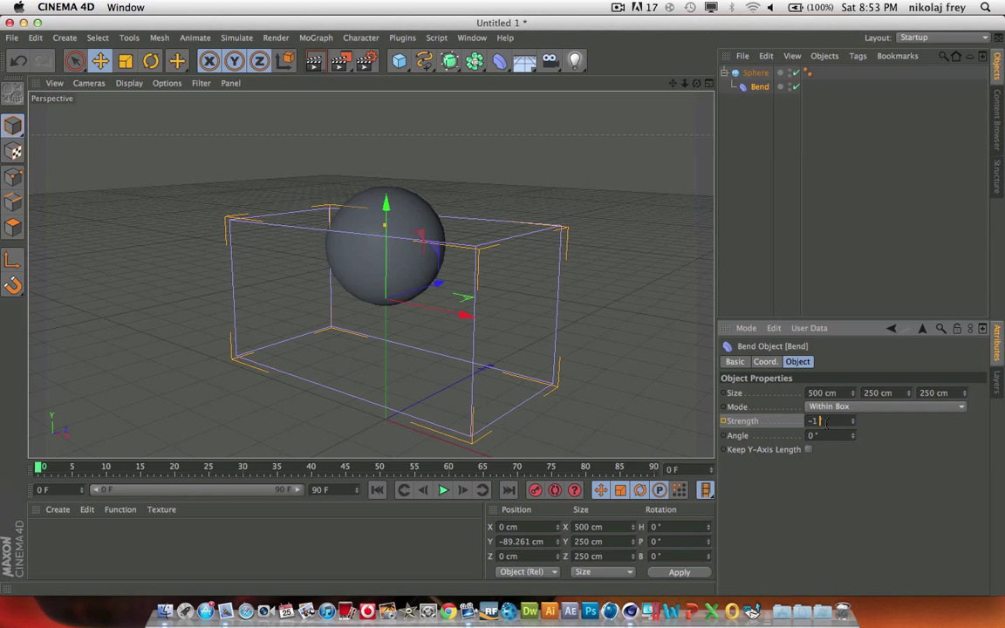
pyautogui.write('0')
pyautogui.press('Return')
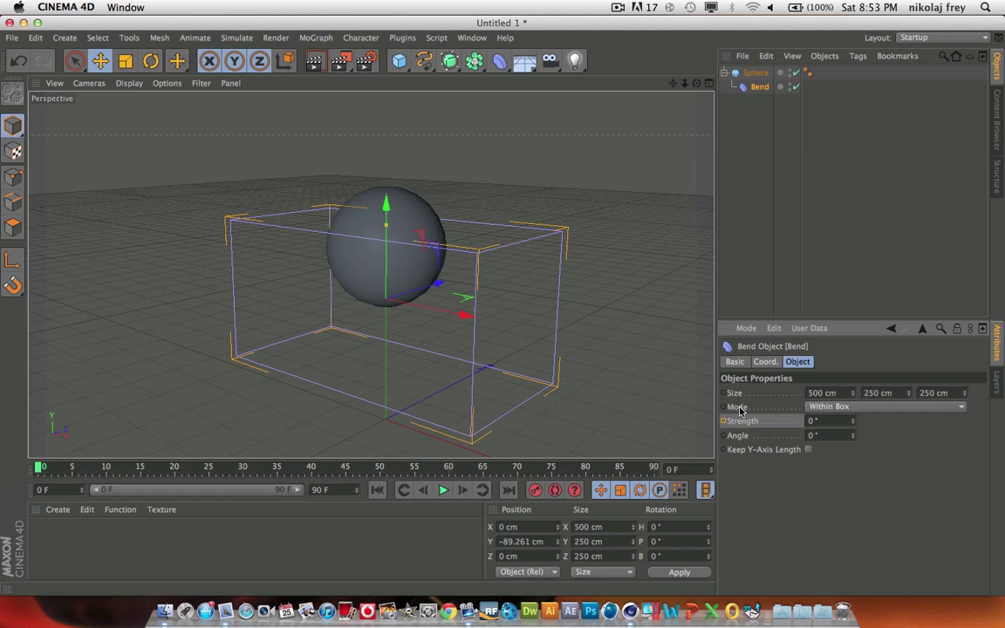
# - Move the Bend up to about Y 142 cm, overlapping the sphere's upper half, and raise its Strength to 152°
pyautogui.moveTo(387, 209); pyautogui.dragTo(389, 129)
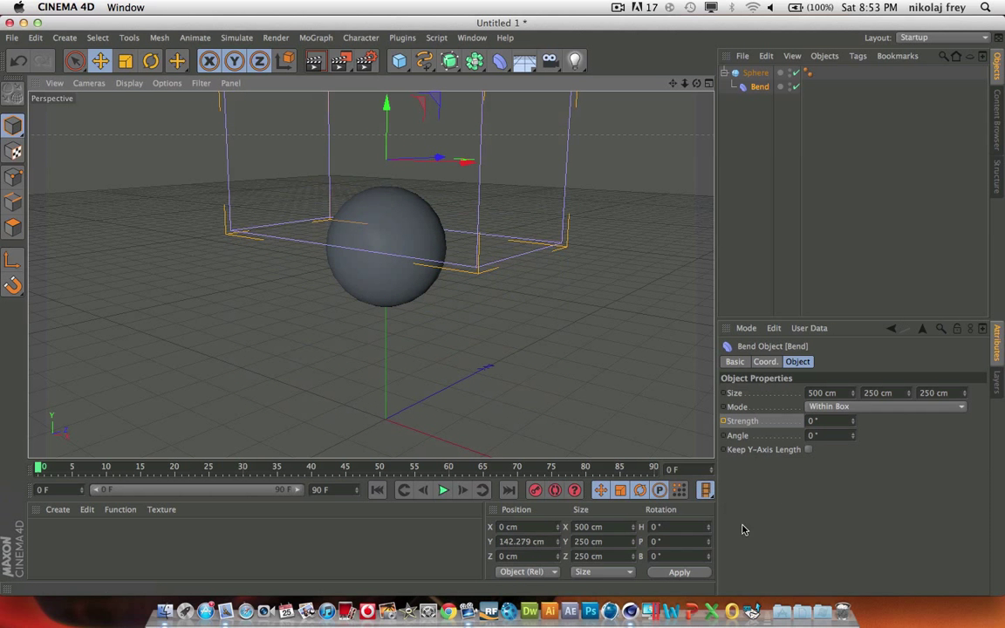
pyautogui.click(825, 420)
pyautogui.scroll(20, 825, 420)
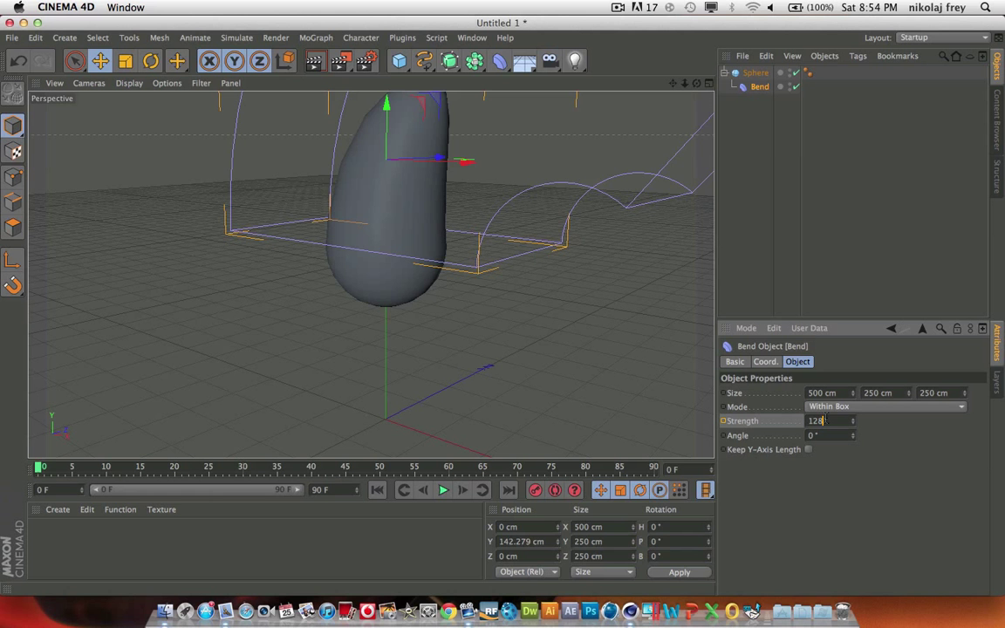
pyautogui.moveTo(852, 371); pyautogui.dragTo(852, 349)
pyautogui.keyDown('alt'); pyautogui.moveTo(574, 241); pyautogui.dragTo(588, 290); pyautogui.keyUp('alt')
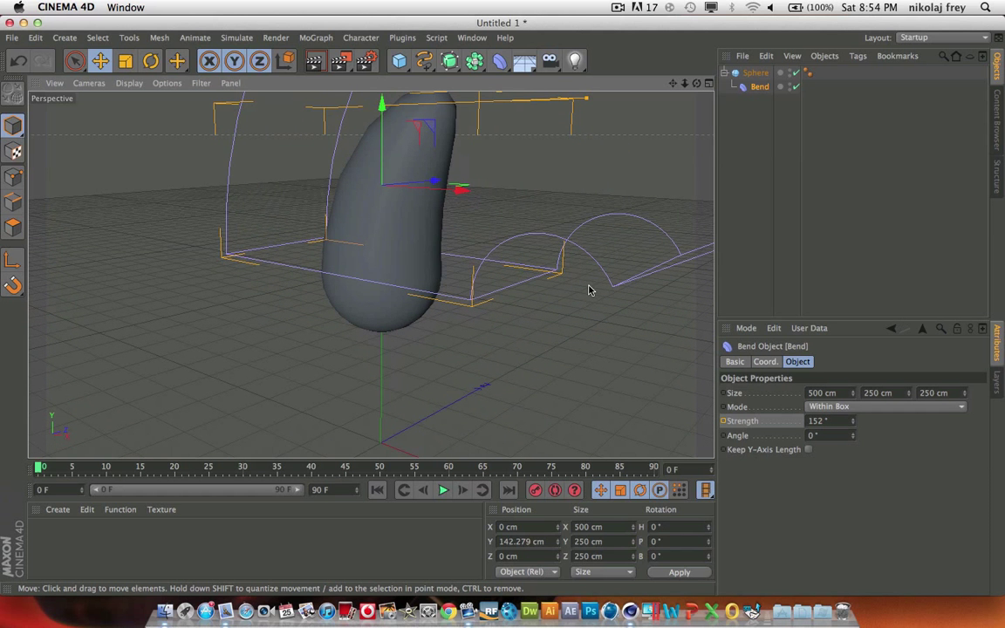
# - Set the Bend's Angle to 90°
pyautogui.click(824, 435)
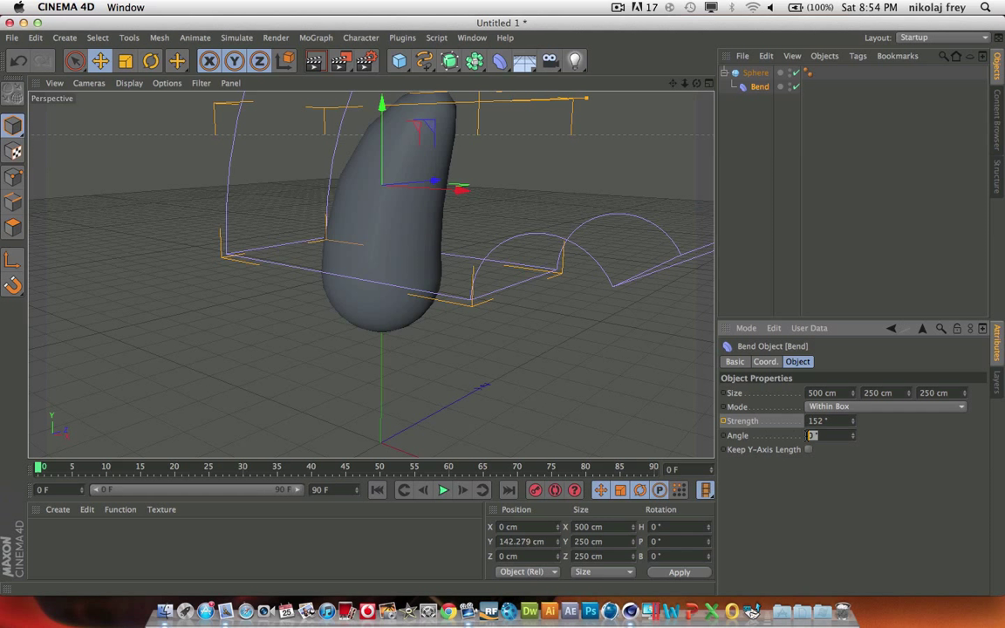
pyautogui.write('90')
pyautogui.press('Return')
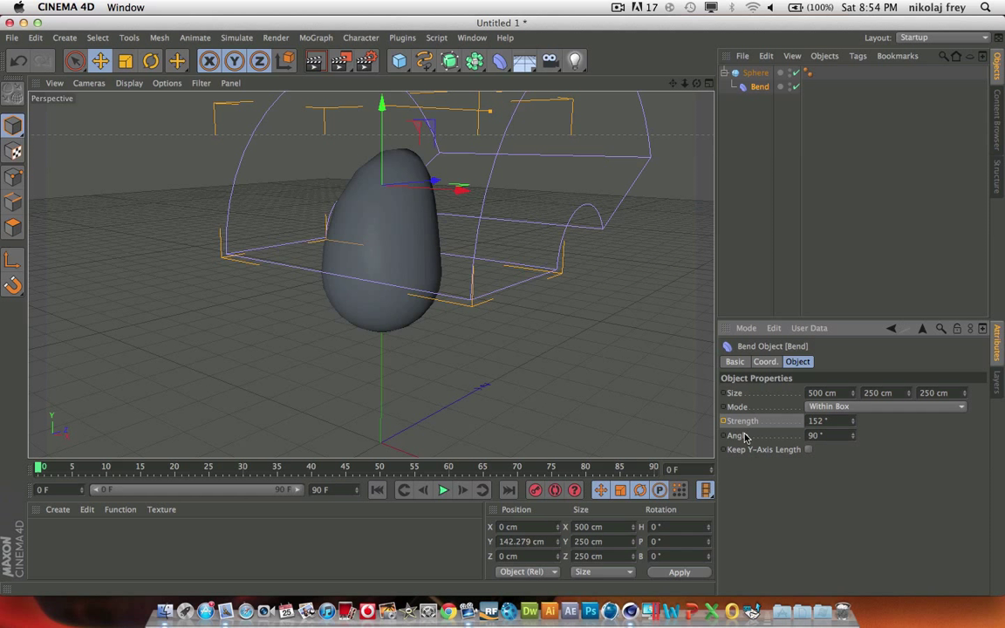
# - Raise the Bend's Strength to 272° to try a stronger bend, and reset Strength and Angle to 0°
pyautogui.scroll(20, 830, 420)
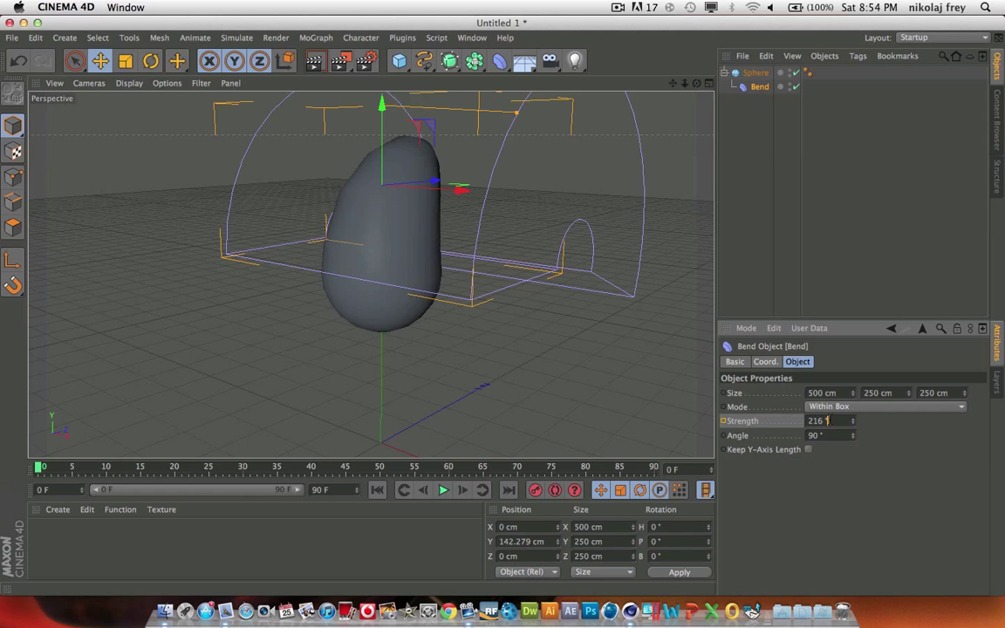
pyautogui.moveTo(829, 420); pyautogui.dragTo(831, 420)
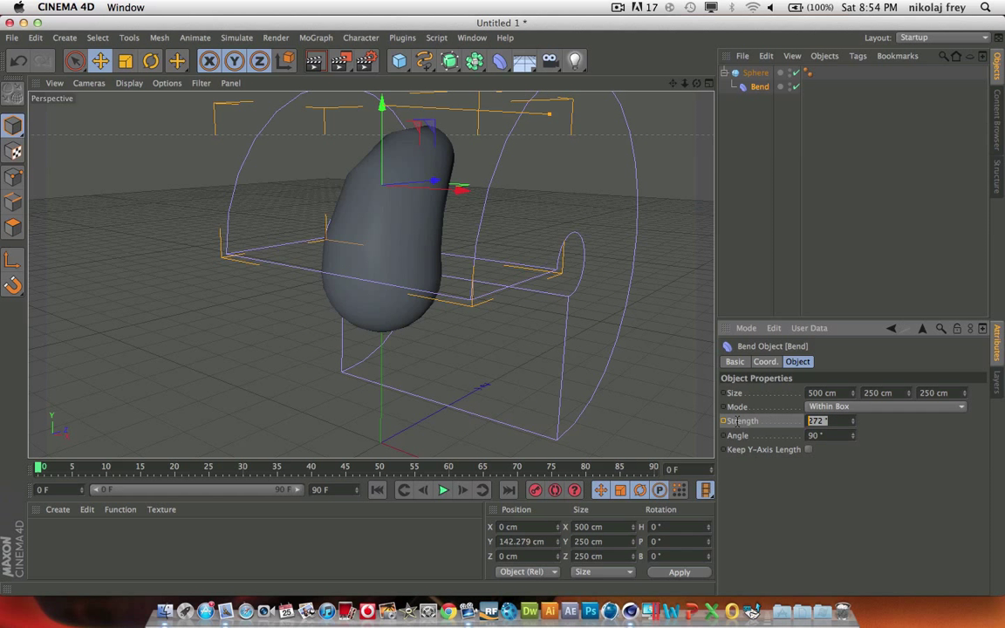
pyautogui.press('Tab')
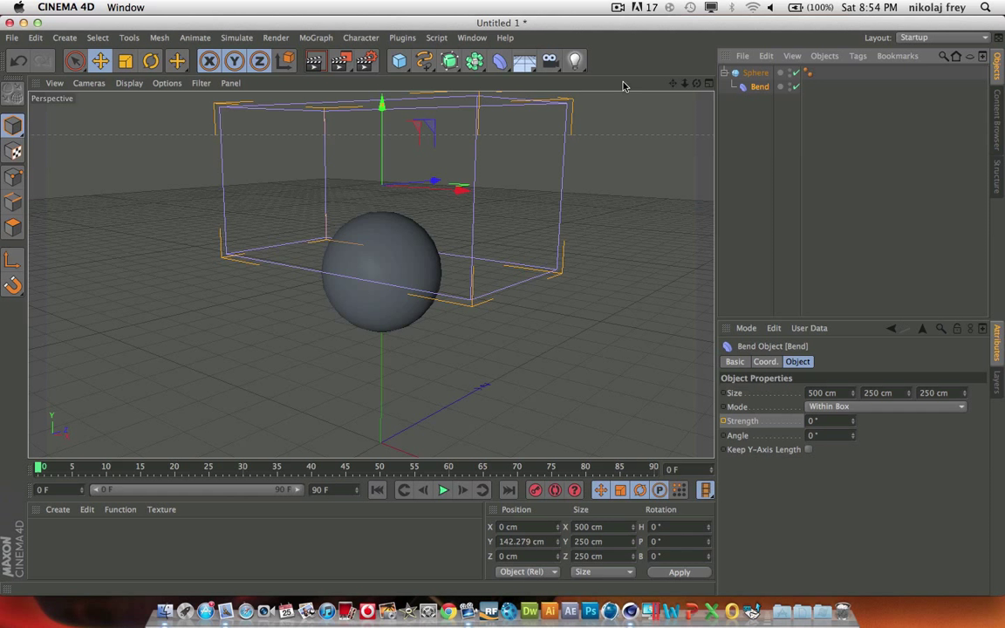
# - Open the list of available deformers
pyautogui.click(499, 61)
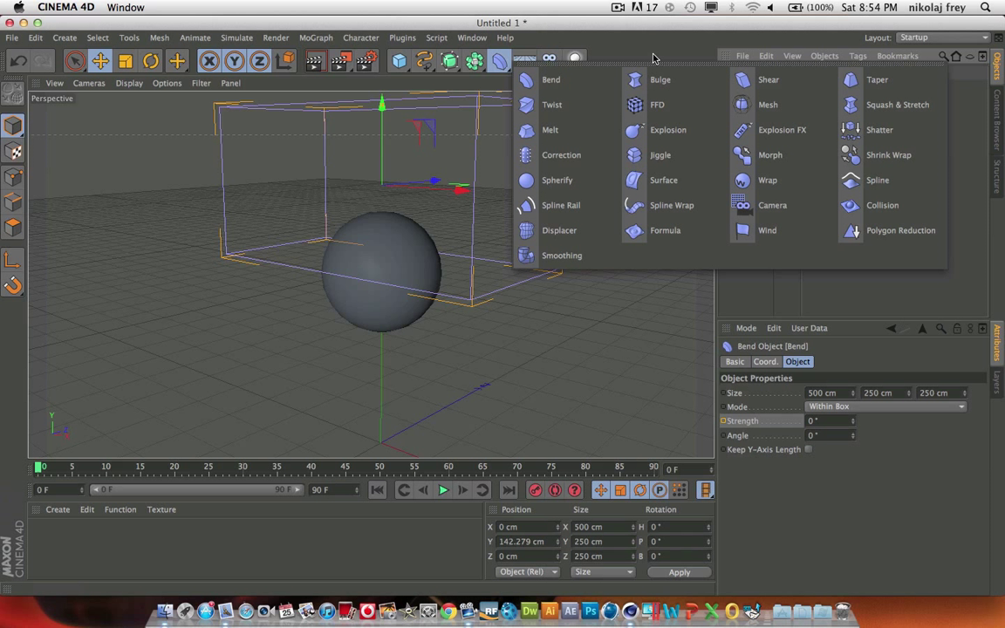